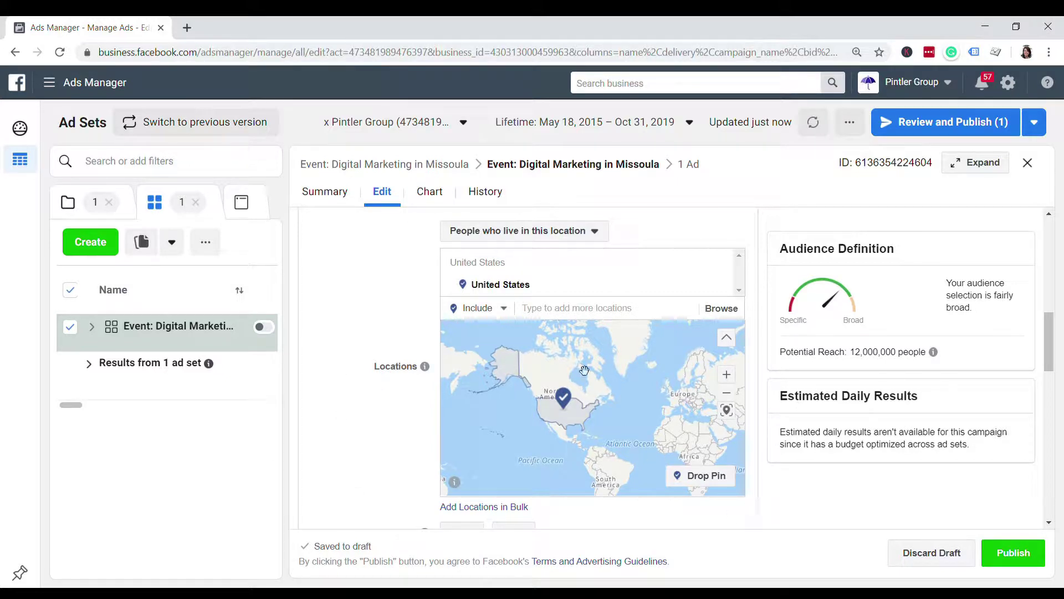
# Add Missoula, Montana as a target location in the event ad set
pyautogui.click(567, 317)
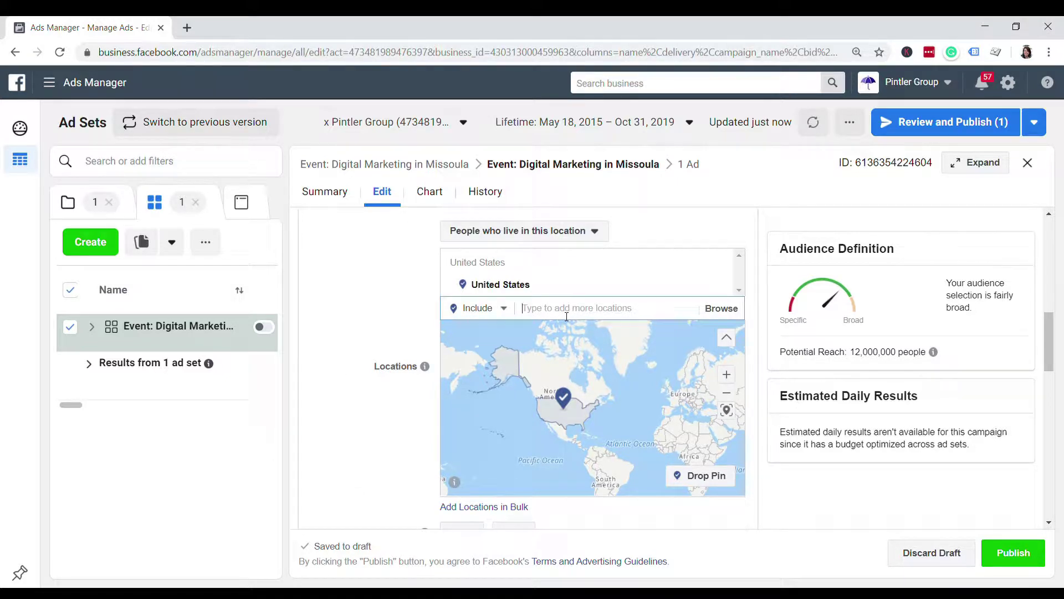
pyautogui.write('missoula, montana')
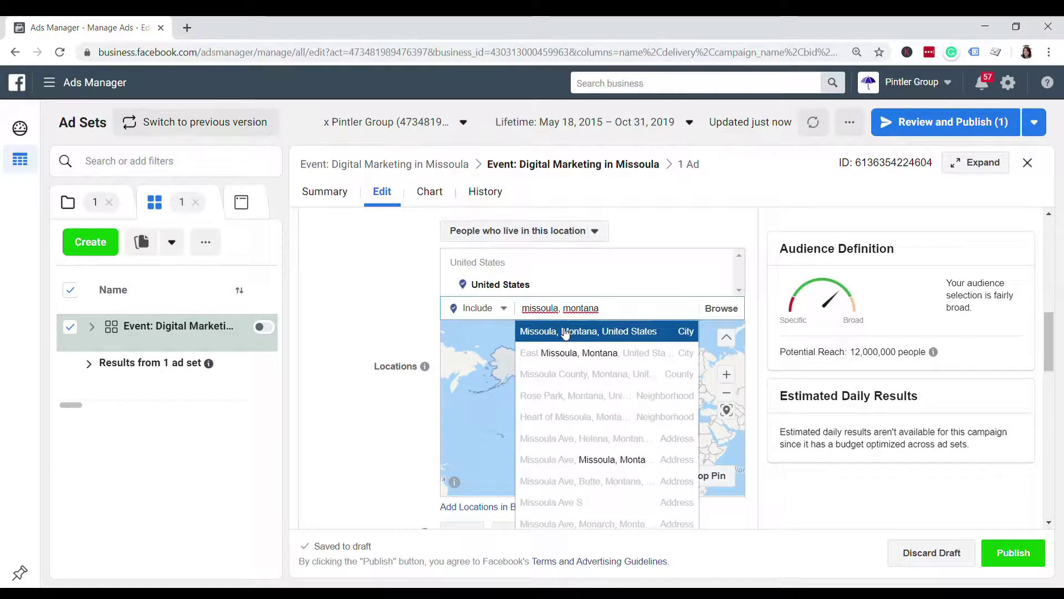
pyautogui.press('Return')
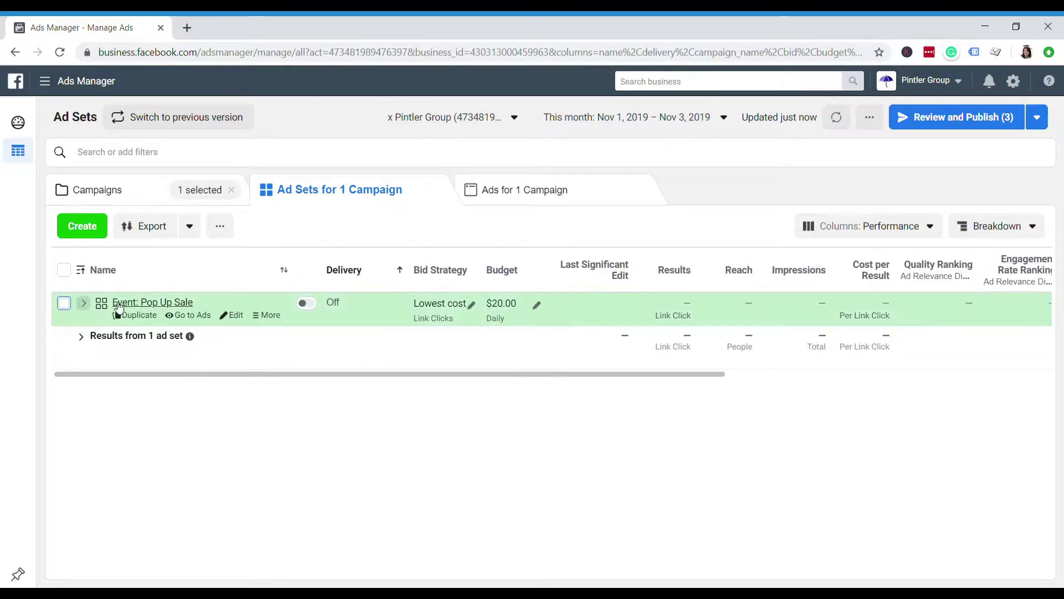
# Open the Event: Pop Up Sale ad set for editing and scroll to its Audience section
pyautogui.click(64, 303)
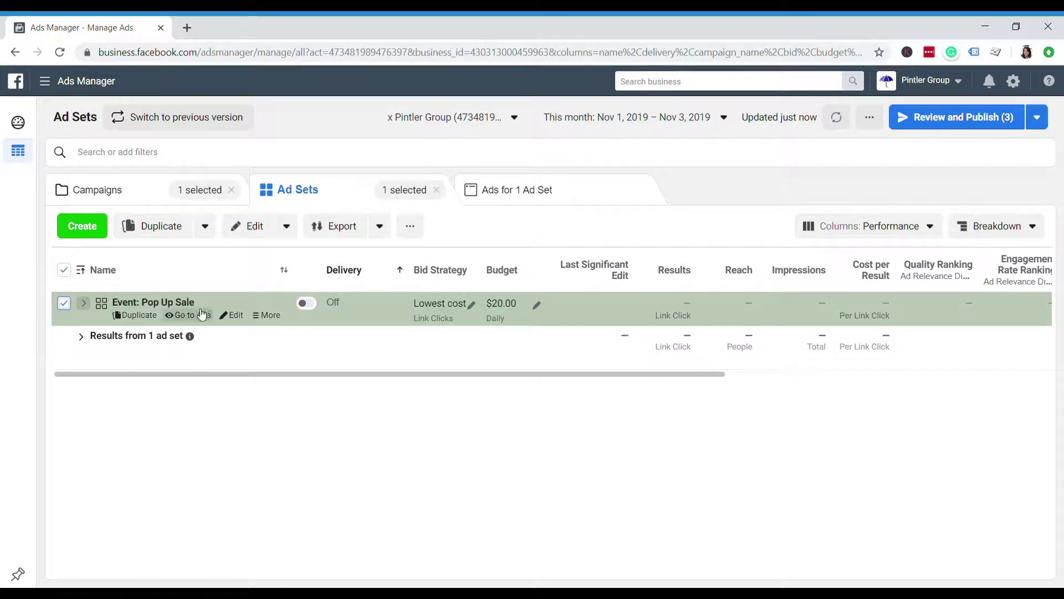
pyautogui.click(235, 315)
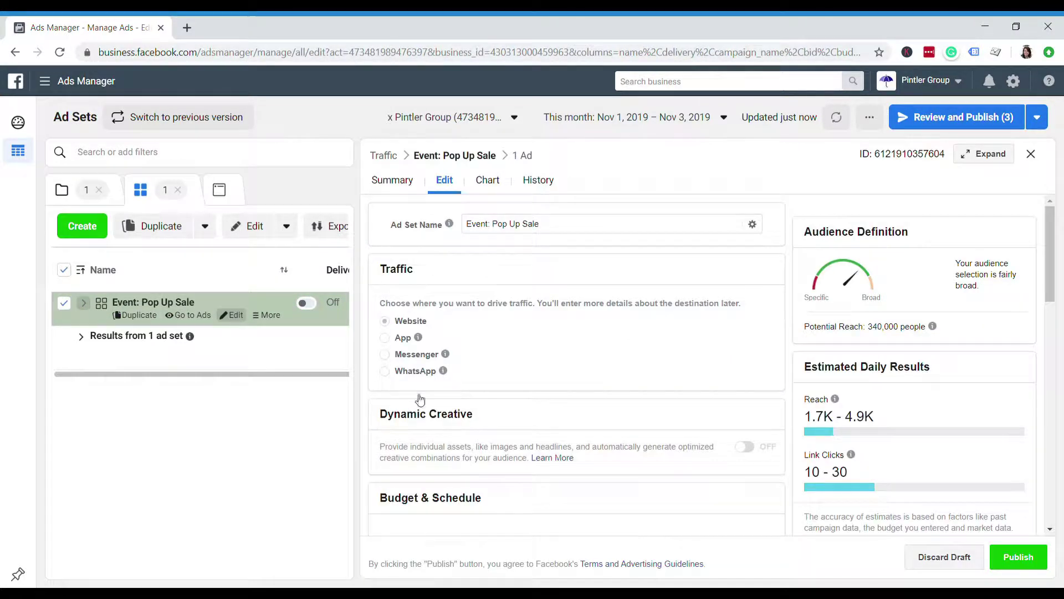
pyautogui.scroll(-5, 758, 308)
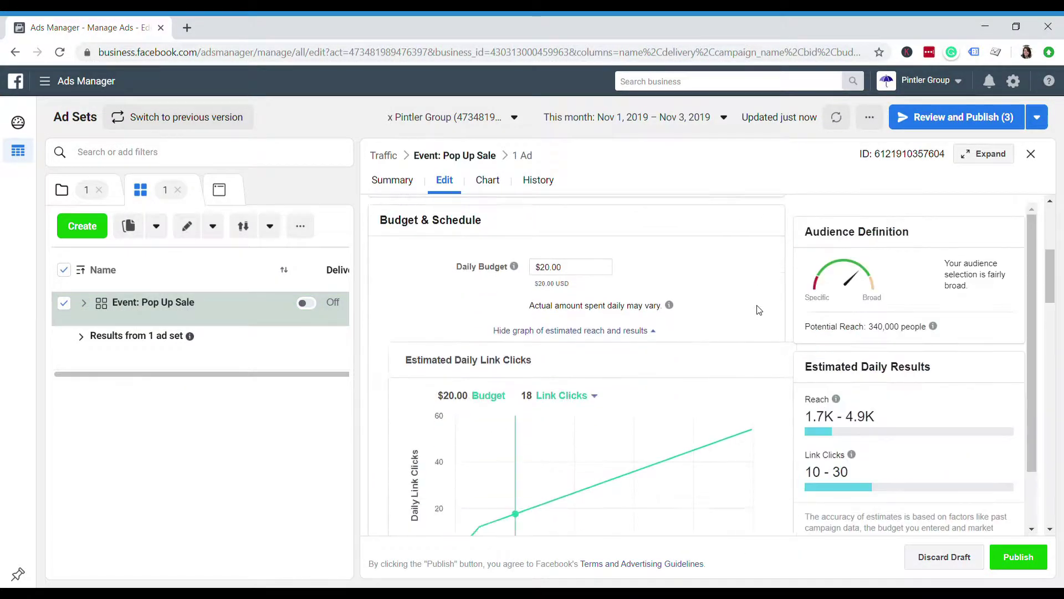
pyautogui.scroll(-8, 759, 310)
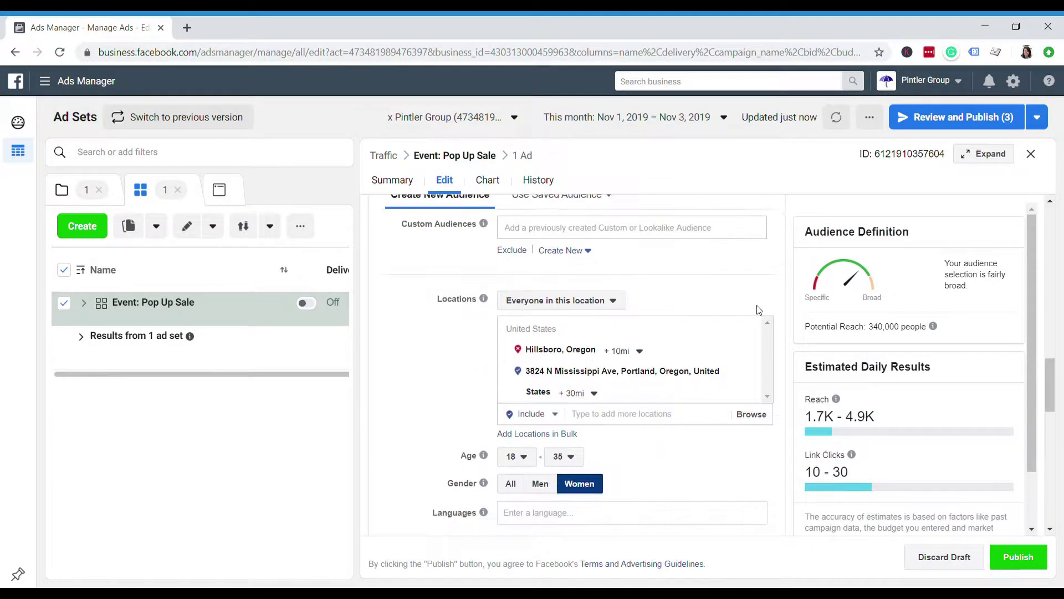
pyautogui.scroll(2, 789, 309)
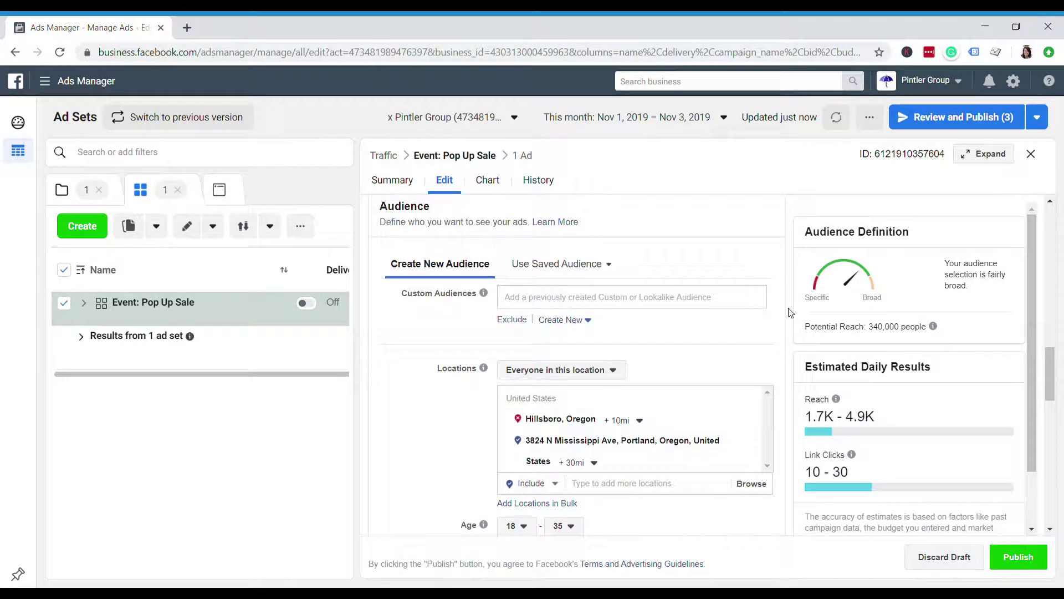
pyautogui.scroll(-1, 791, 317)
pyautogui.scroll(-1, 791, 316)
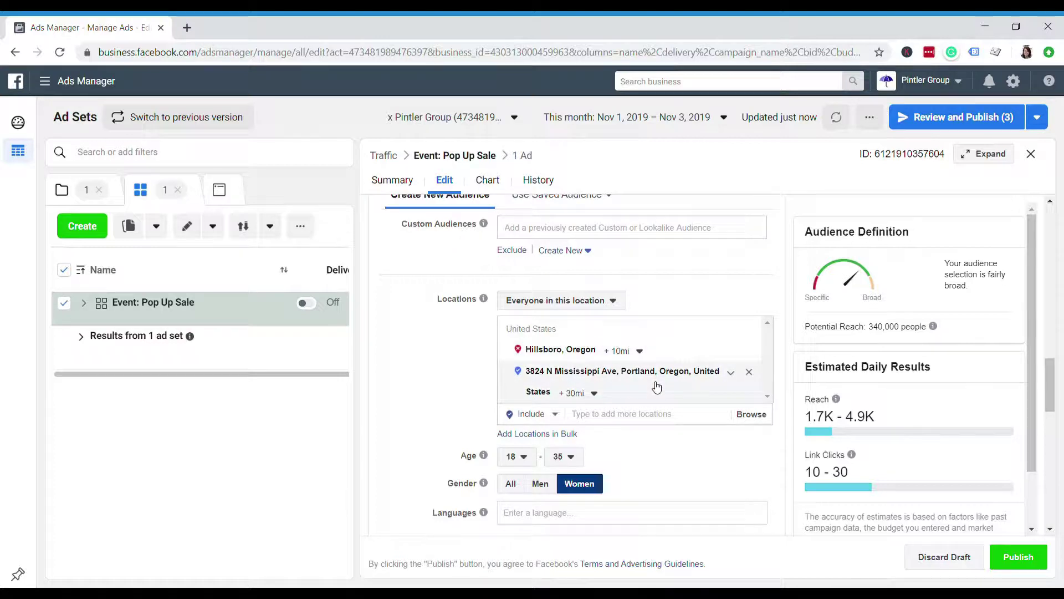
# Display the map of the Hillsboro and Portland targeting radii
pyautogui.click(708, 378)
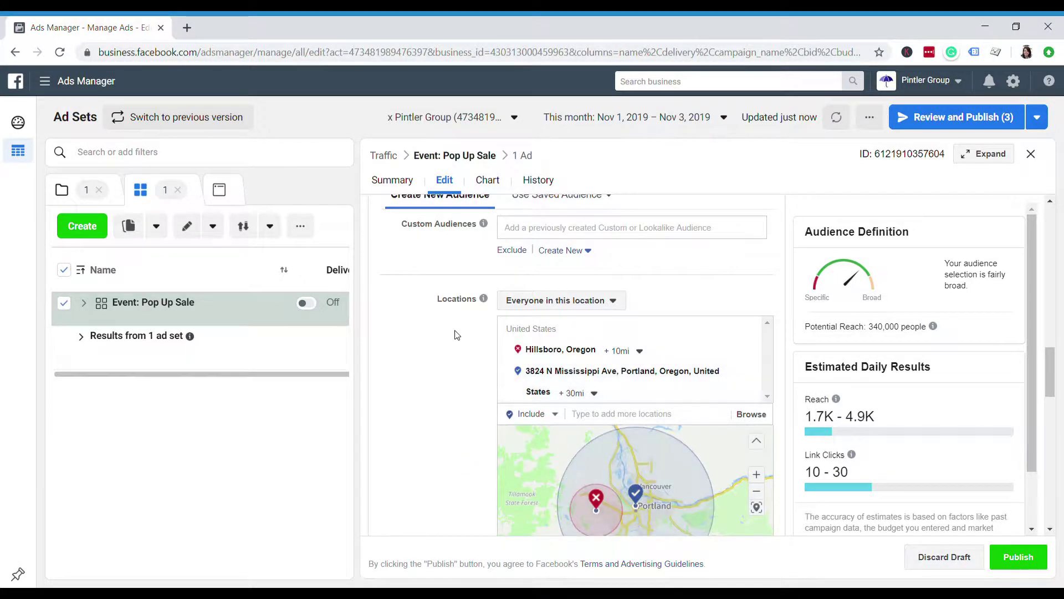
pyautogui.scroll(-2, 456, 334)
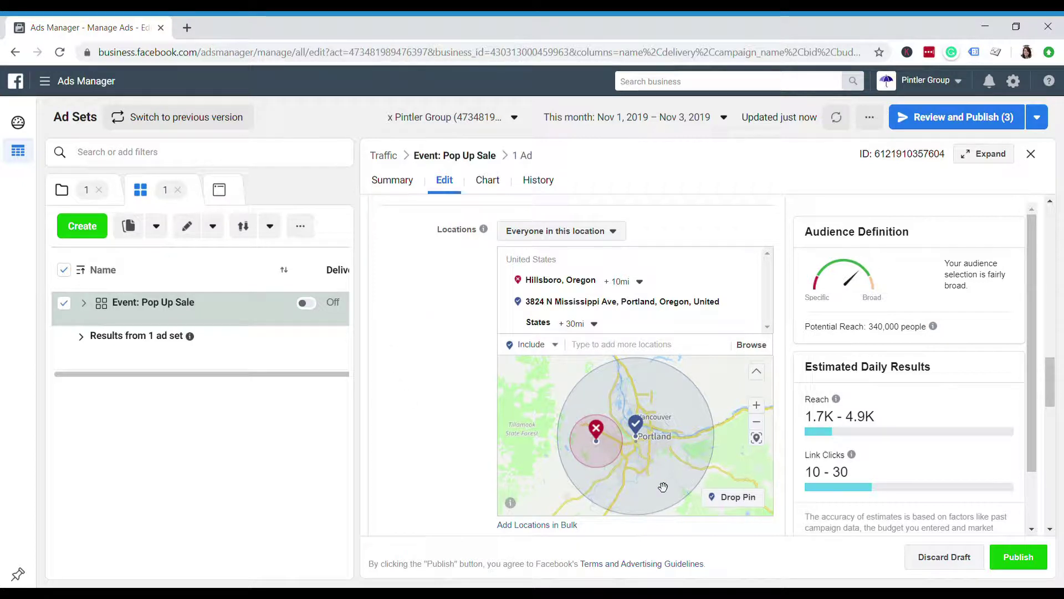
pyautogui.moveTo(588, 317)
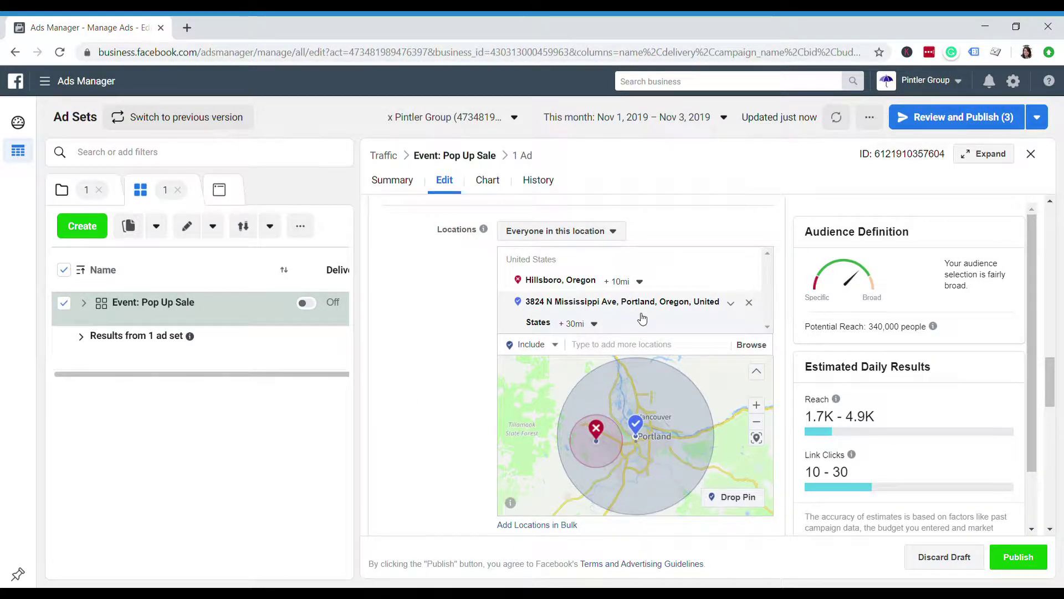
pyautogui.scroll(-2, 450, 354)
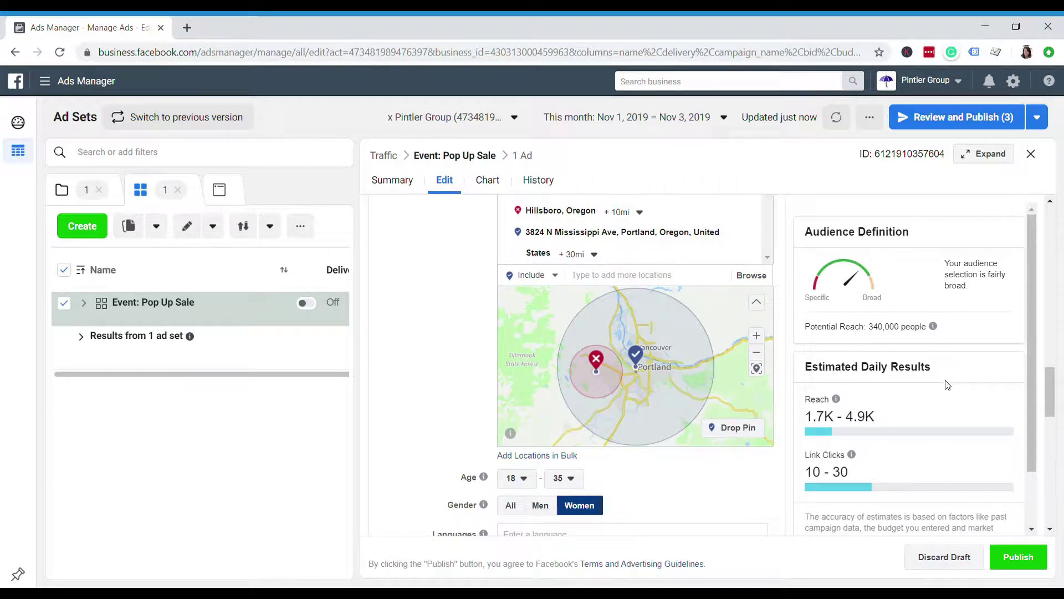
# Return to the Campaigns list, close the edit panel, and start a new campaign
pyautogui.click(75, 194)
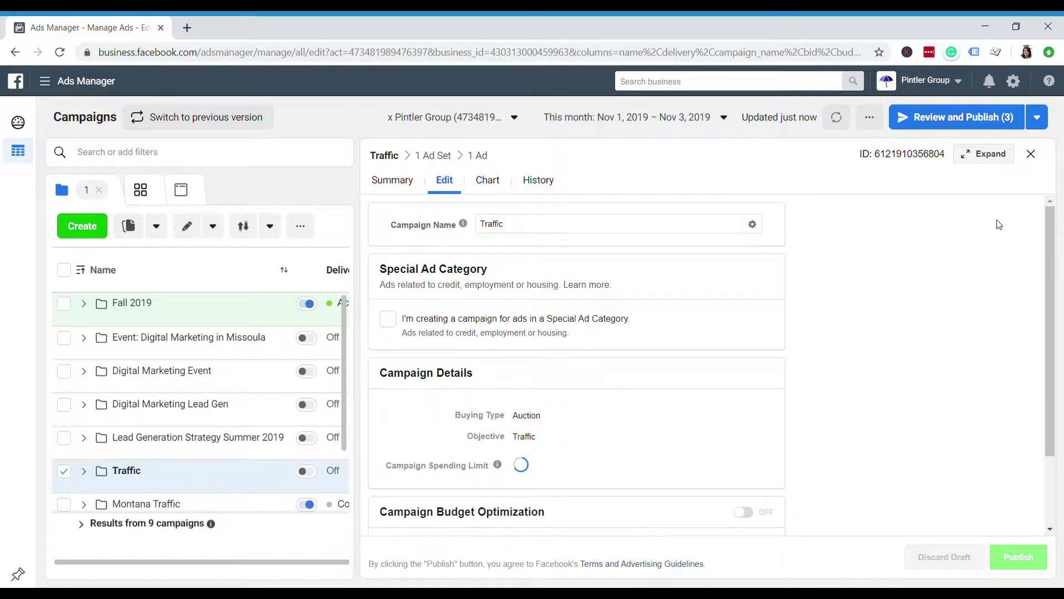
pyautogui.click(1034, 155)
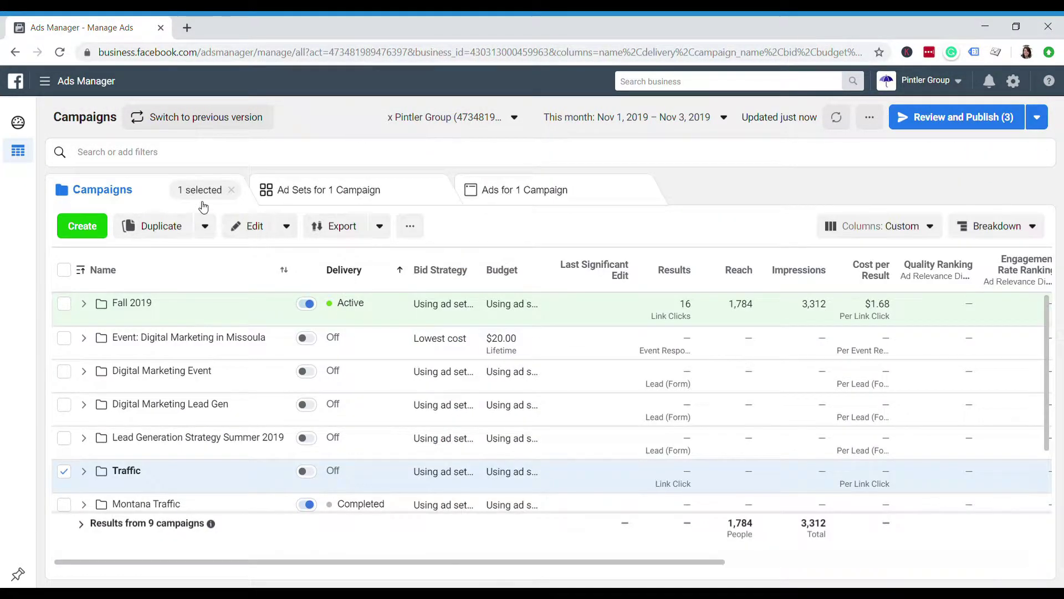
pyautogui.click(83, 226)
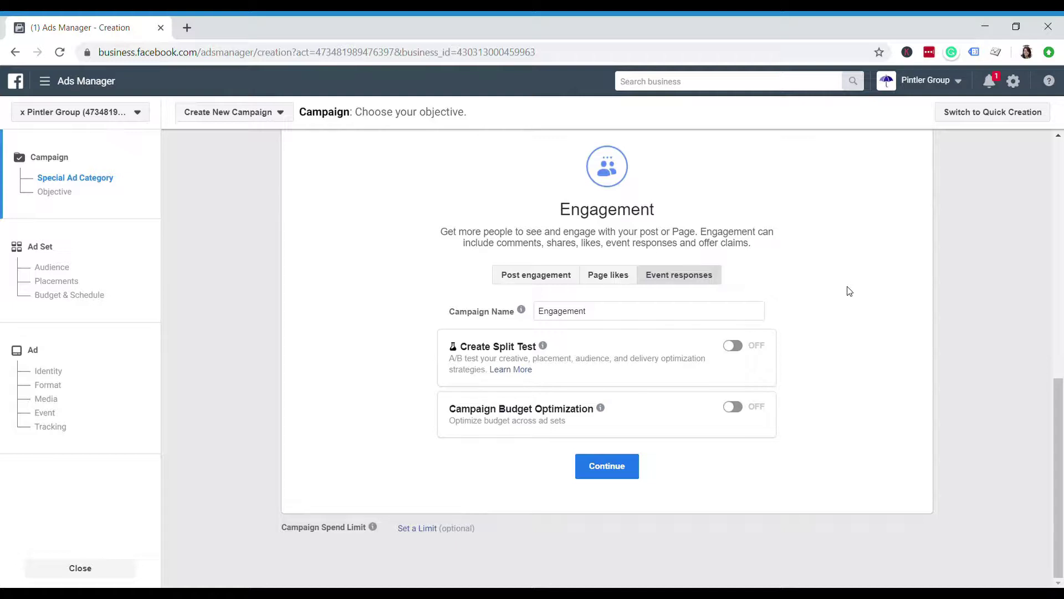
# Choose Traffic as the campaign objective and scroll down to the campaign name
pyautogui.scroll(6, 837, 294)
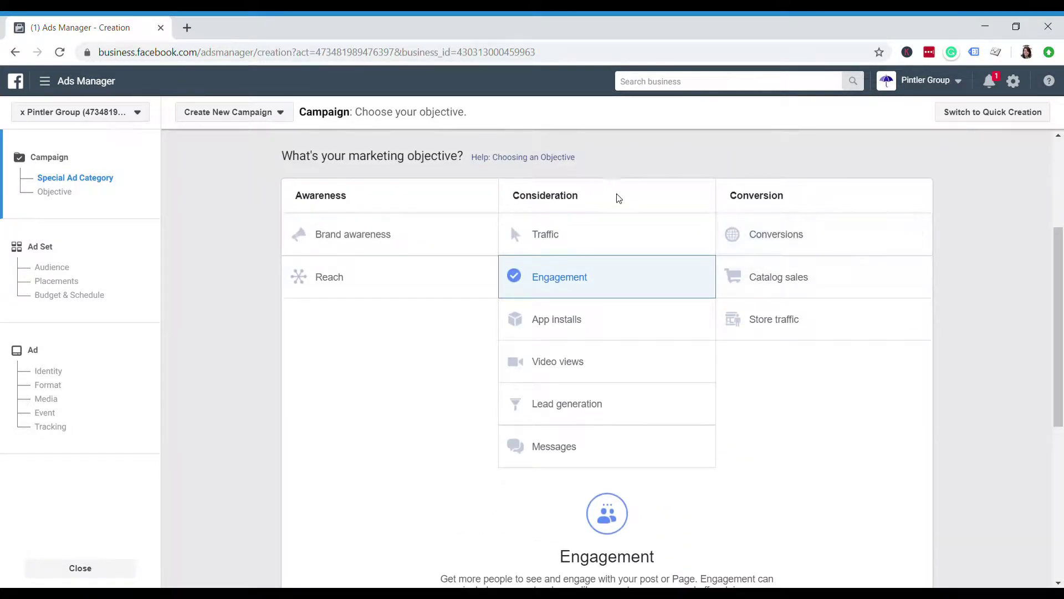
pyautogui.click(641, 245)
pyautogui.scroll(-3, 873, 381)
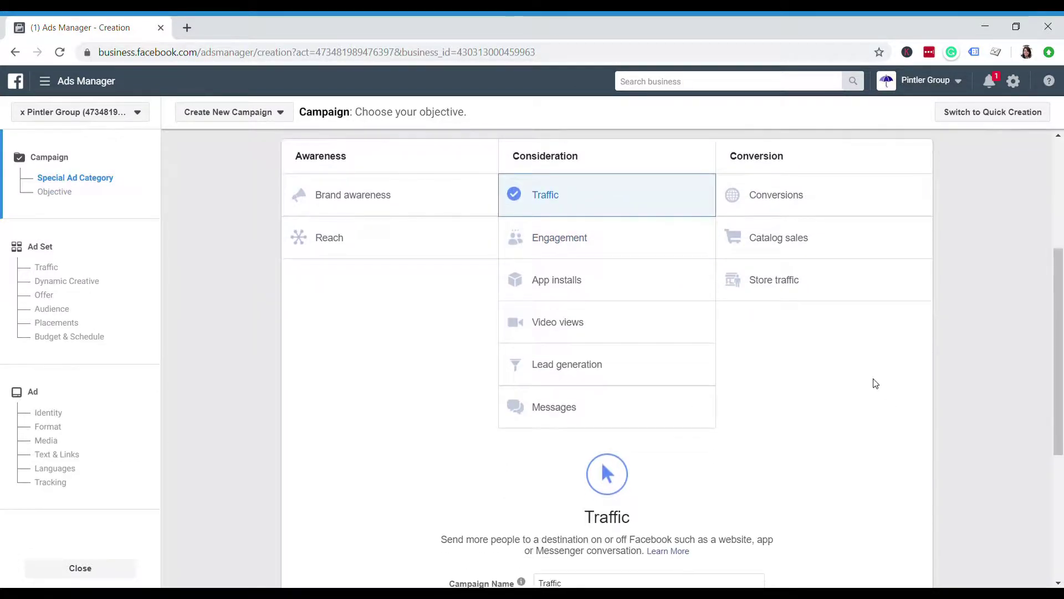
pyautogui.scroll(-1, 874, 383)
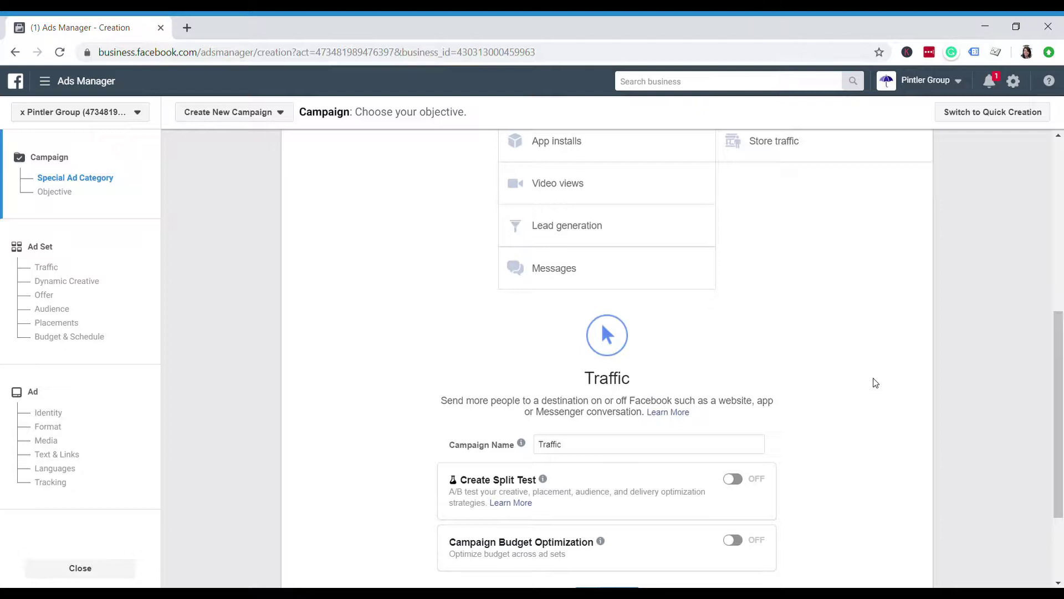
pyautogui.scroll(-2, 763, 313)
pyautogui.moveTo(519, 315)
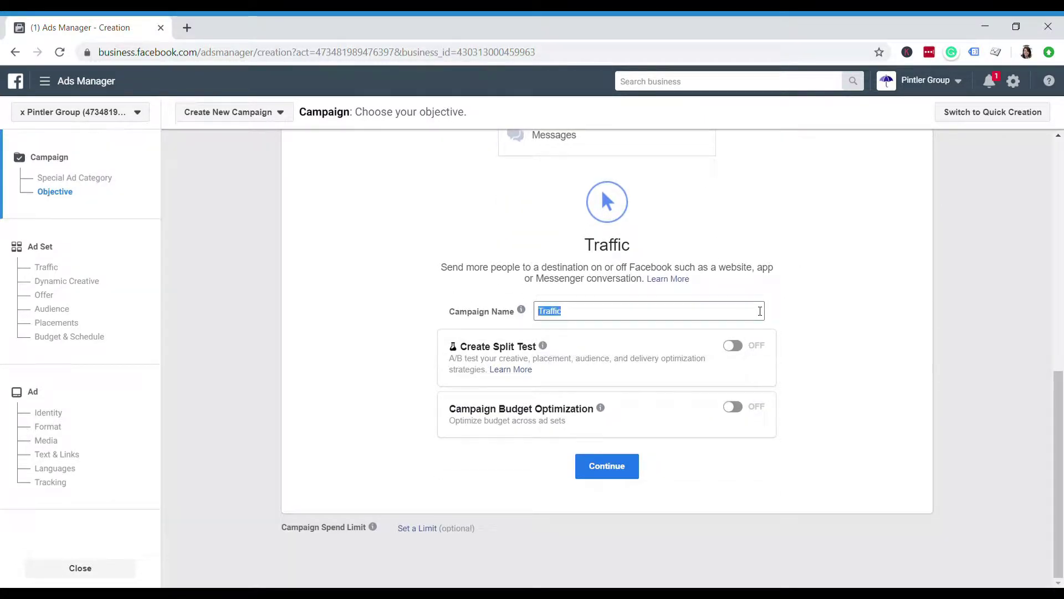
# Name the campaign '2019: Geofence Marketing Con' and turn on a lifetime campaign budget
pyautogui.write('2019')
pyautogui.write(' 3')
pyautogui.press('BackSpace')
pyautogui.press('BackSpace')
pyautogui.press('BackSpace')
pyautogui.press('BackSpace')
pyautogui.press('BackSpace')
pyautogui.write('19: Geofence Marketing Conference')
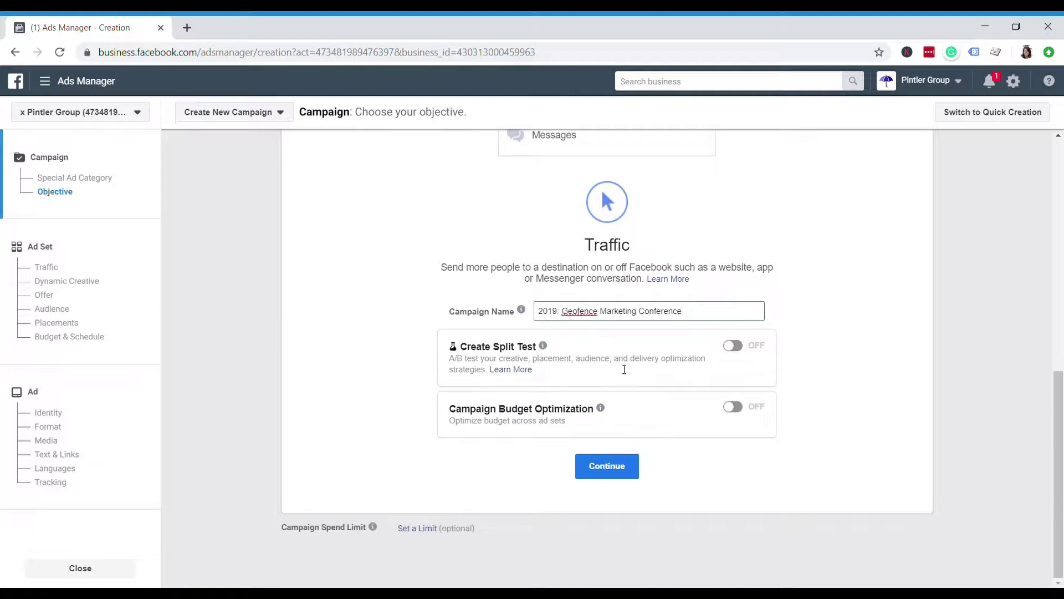
pyautogui.click(733, 406)
pyautogui.scroll(-1, 535, 399)
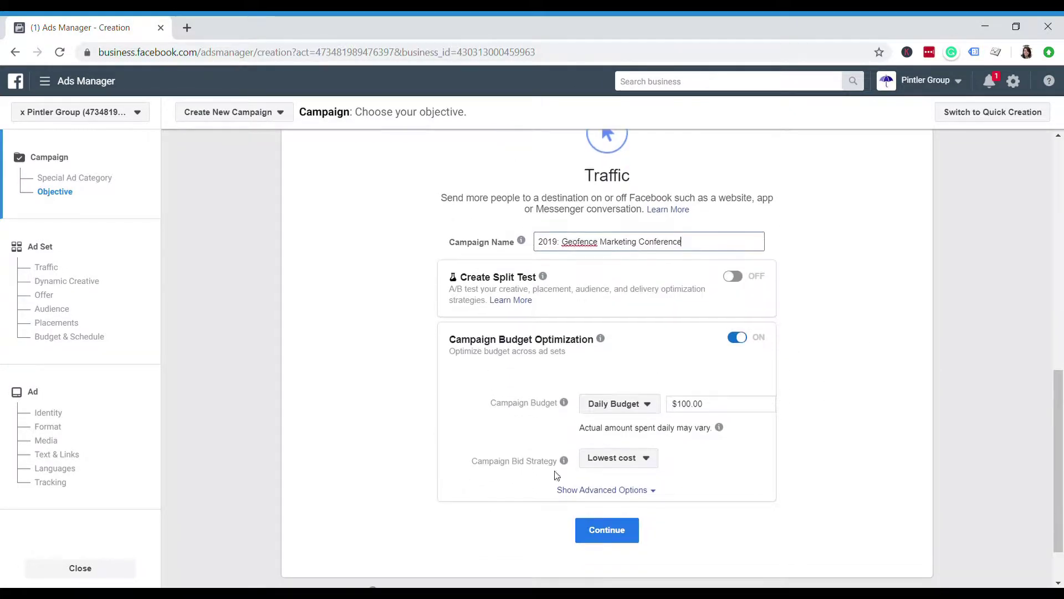
pyautogui.click(657, 410)
pyautogui.click(643, 442)
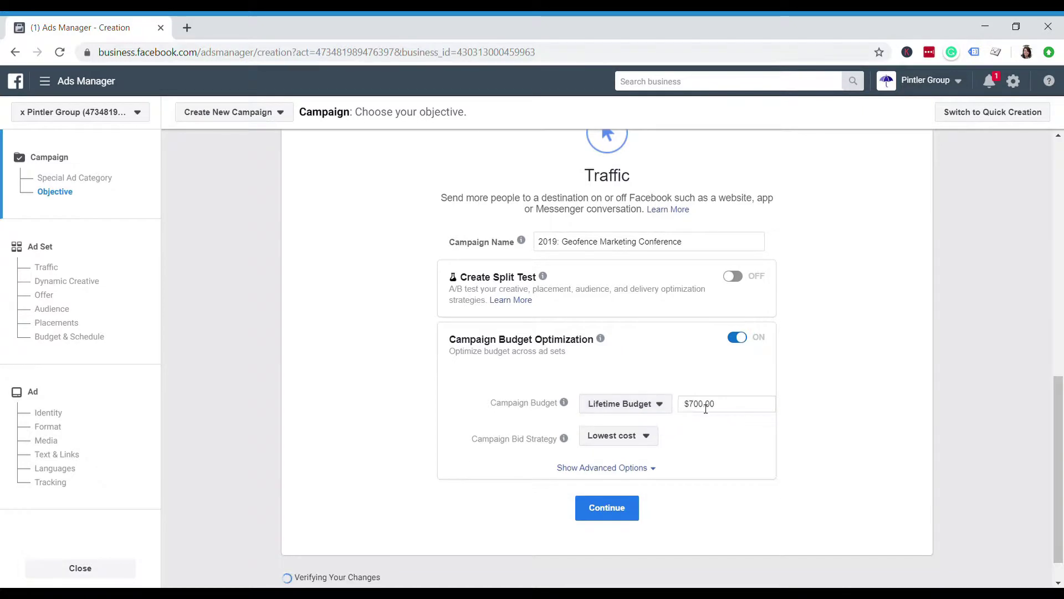
pyautogui.moveTo(698, 410); pyautogui.dragTo(689, 410)
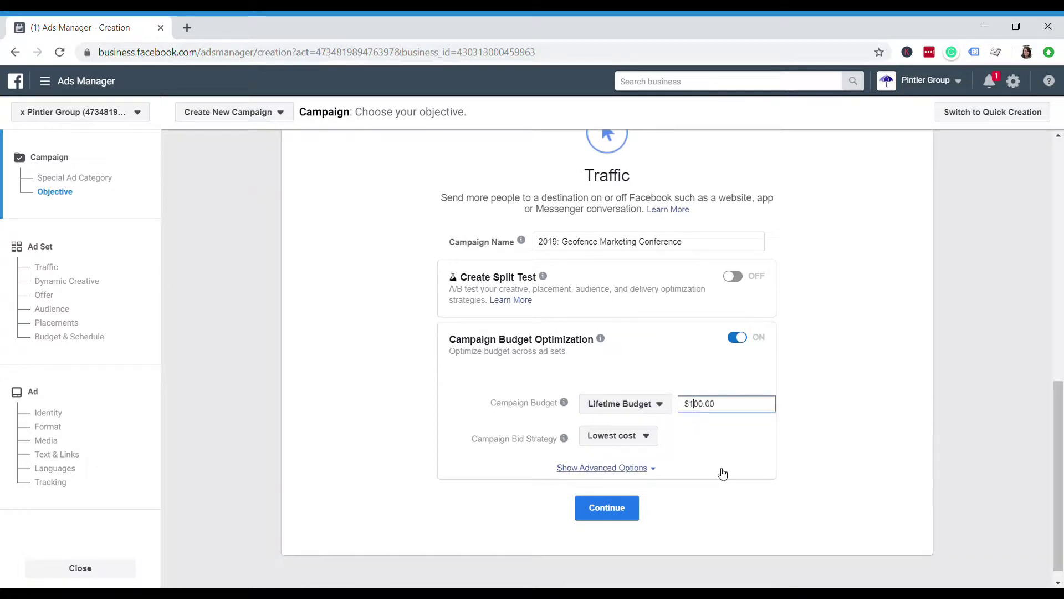
pyautogui.click(607, 508)
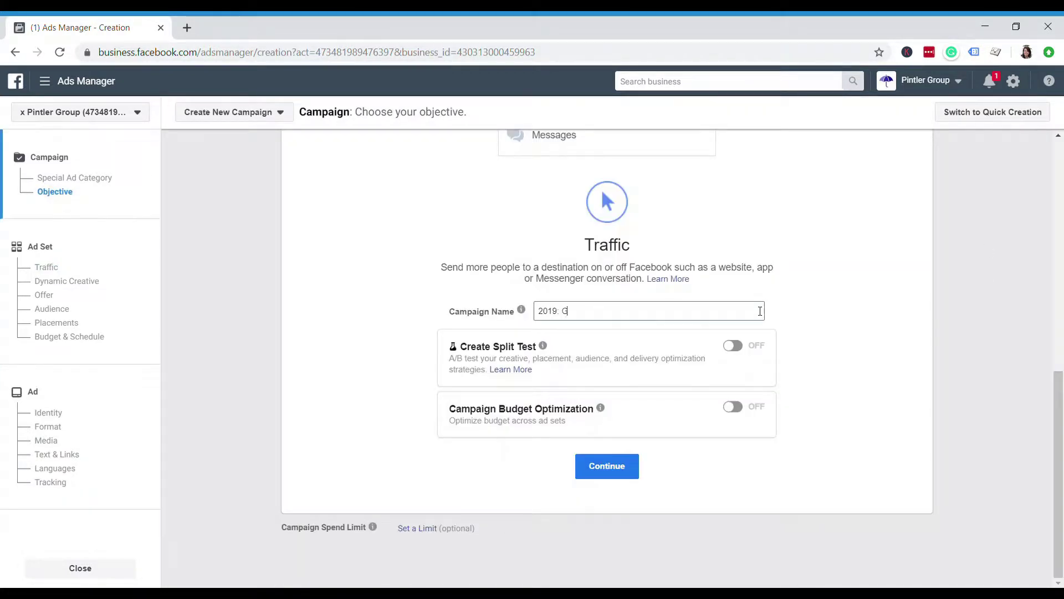
# Complete the name '2019: Geofence Marketing Conference' and set a $100.00 lifetime budget
pyautogui.write('eofence Marketing Conference')
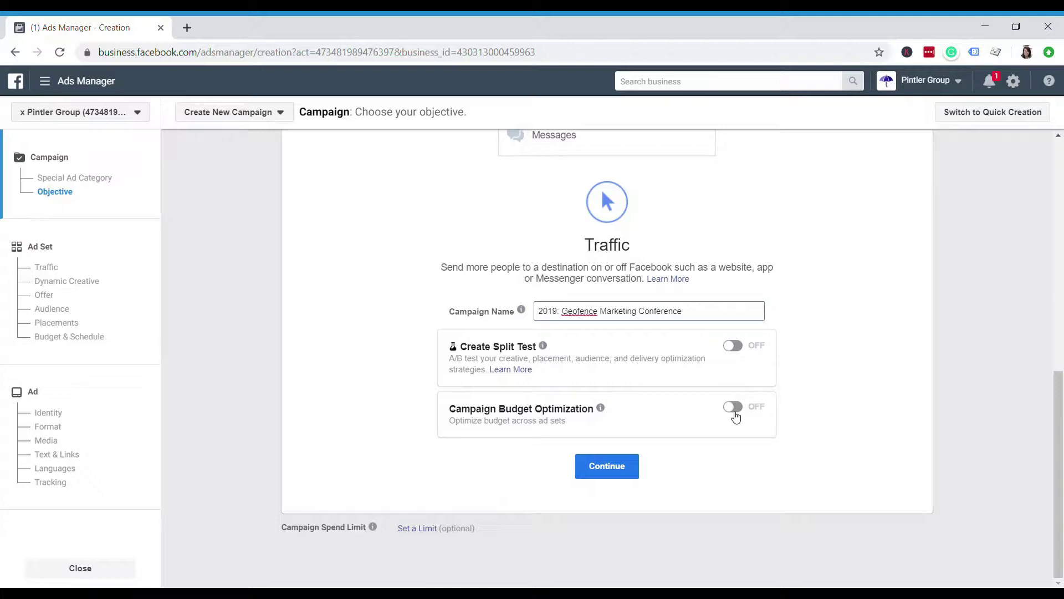
pyautogui.click(734, 407)
pyautogui.scroll(-1, 667, 463)
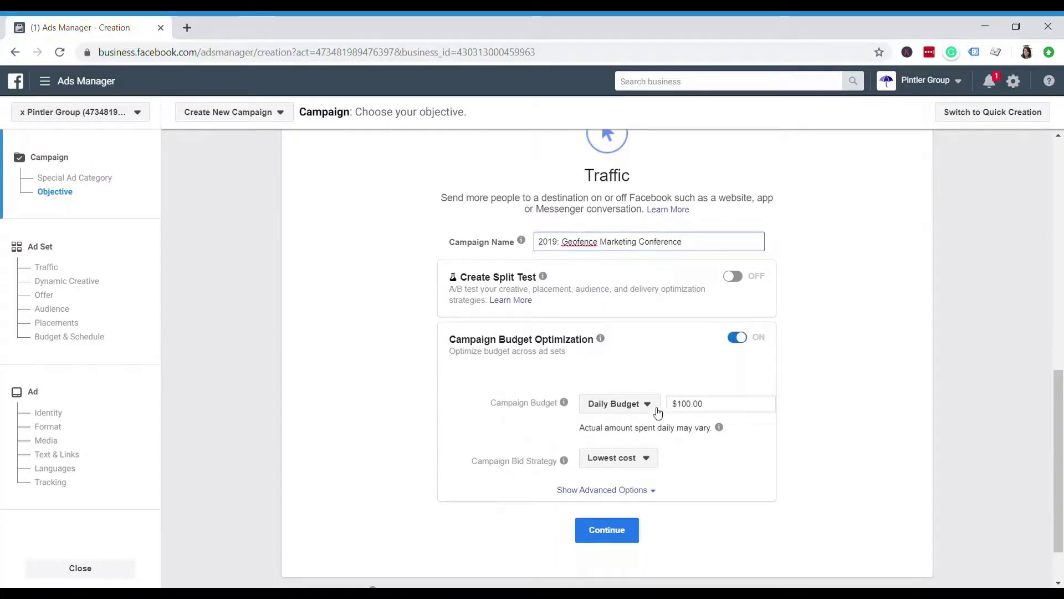
pyautogui.click(654, 411)
pyautogui.click(642, 443)
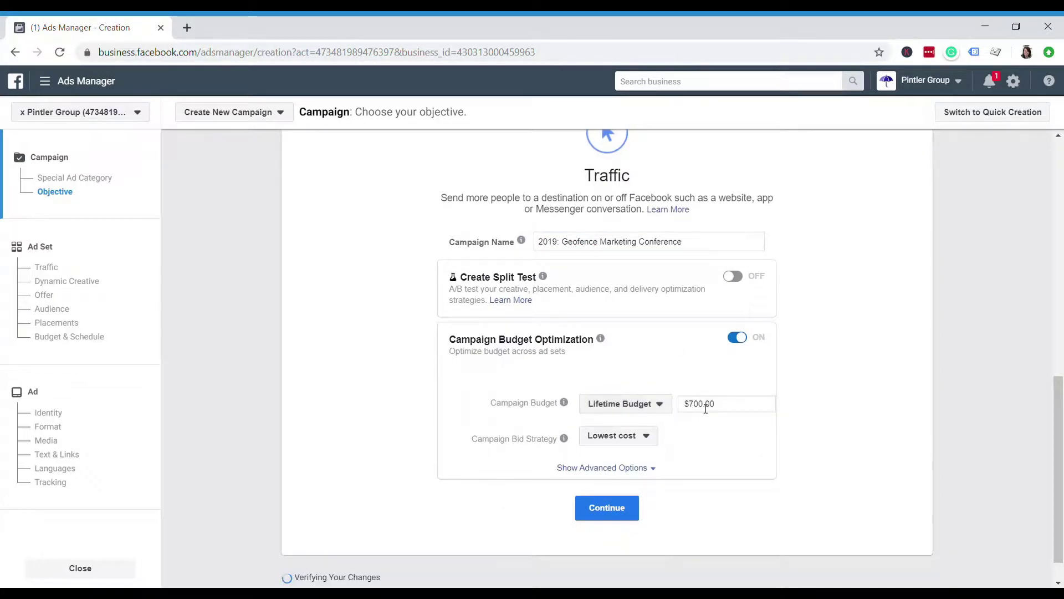
pyautogui.click(692, 405)
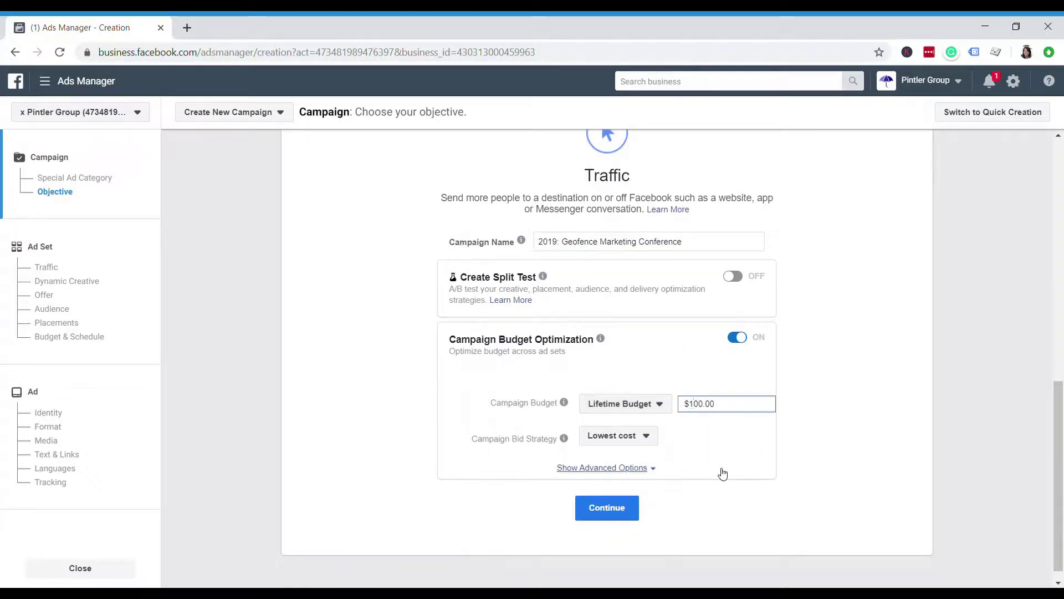
pyautogui.click(620, 513)
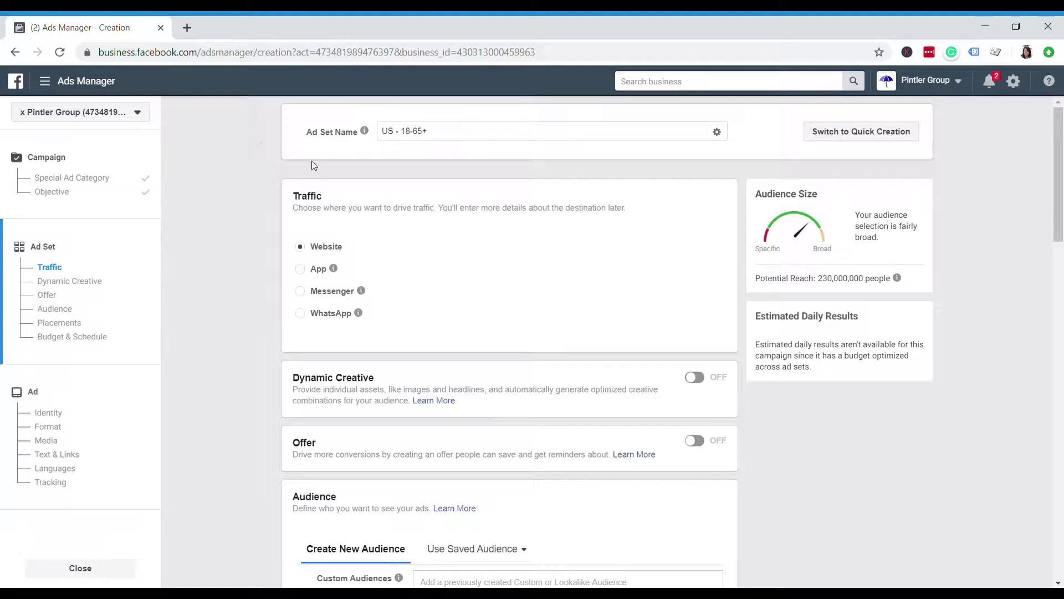
# Replace the existing ad set name with 'Missoula - Marketing Conference'
pyautogui.click(442, 135)
pyautogui.hotkey('ctrl', 'a')
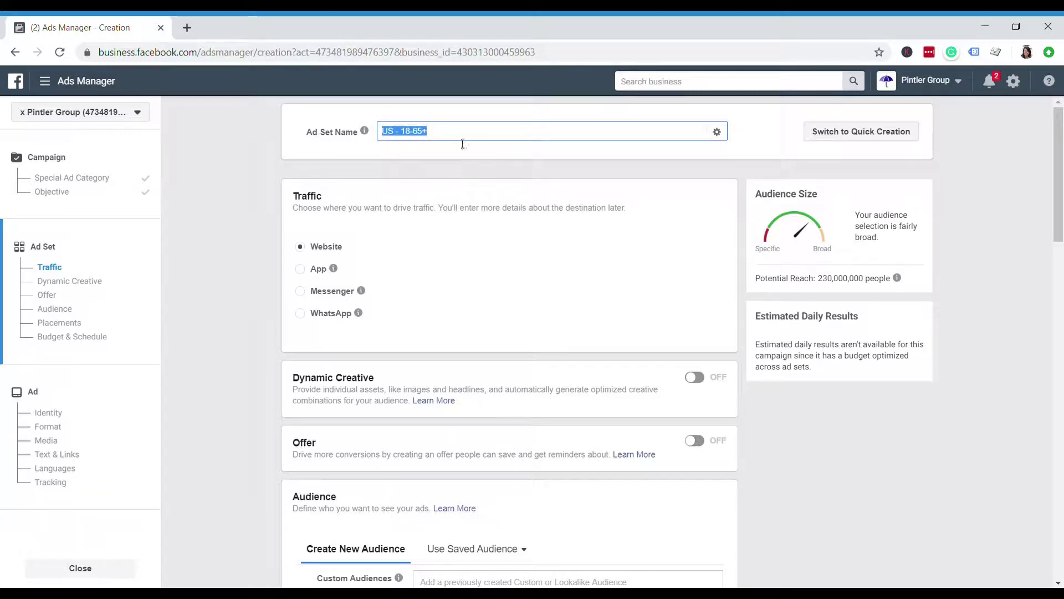
pyautogui.write('M')
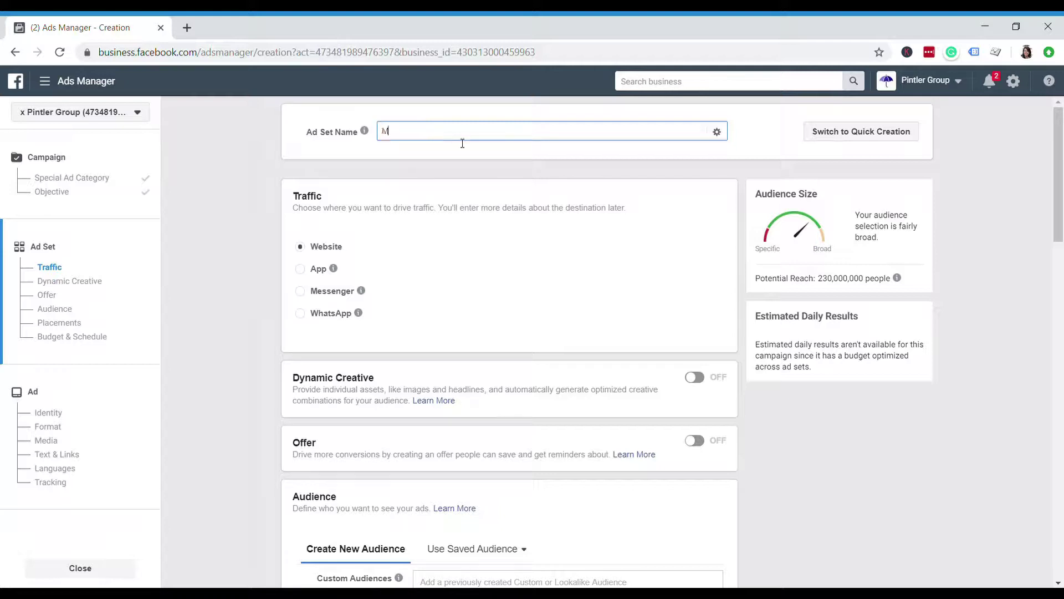
pyautogui.write('issoula - Marketing Conference')
pyautogui.click(465, 144)
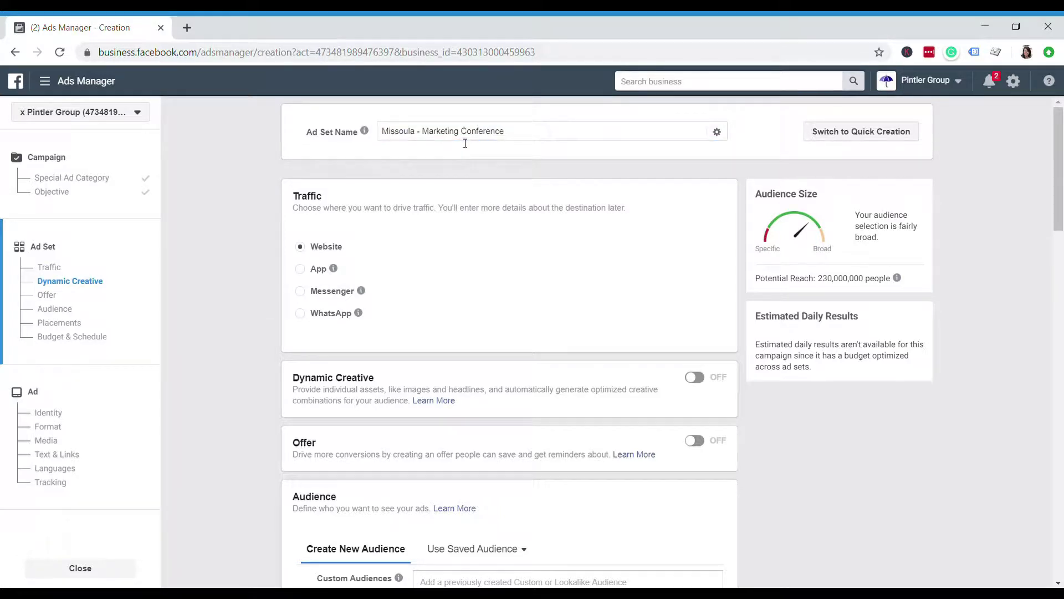
pyautogui.scroll(-4, 465, 144)
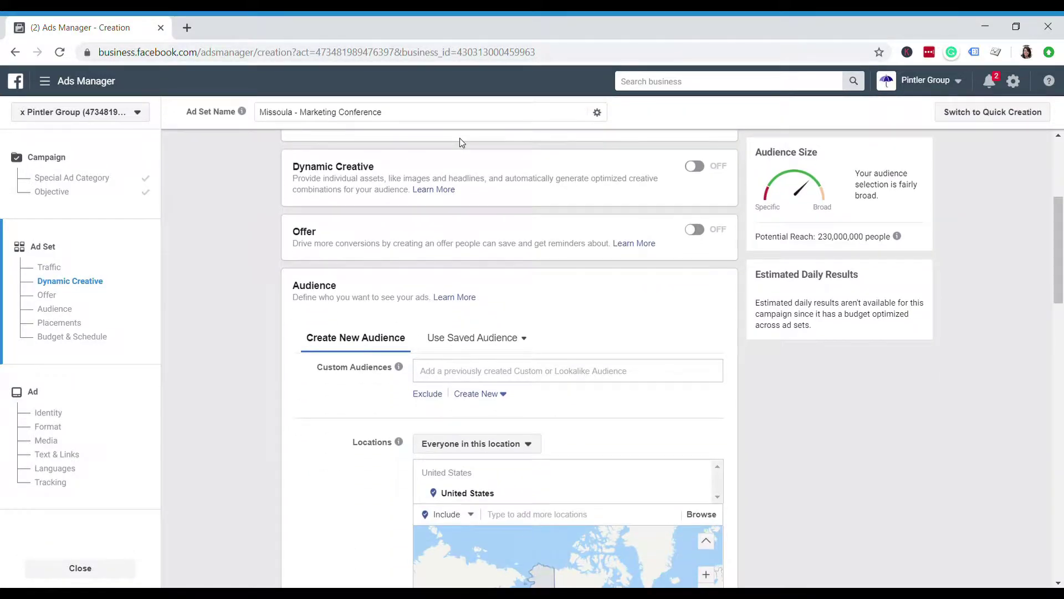
pyautogui.scroll(-3, 460, 143)
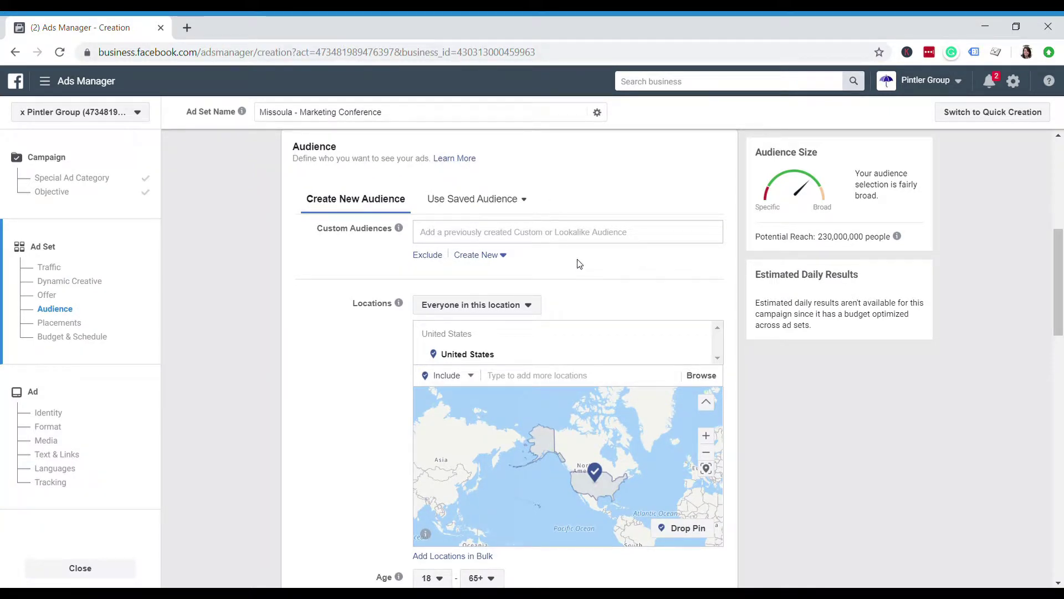
# Target Missoula, Montana as the location and shrink its radius to 10 miles
pyautogui.scroll(-3, 326, 247)
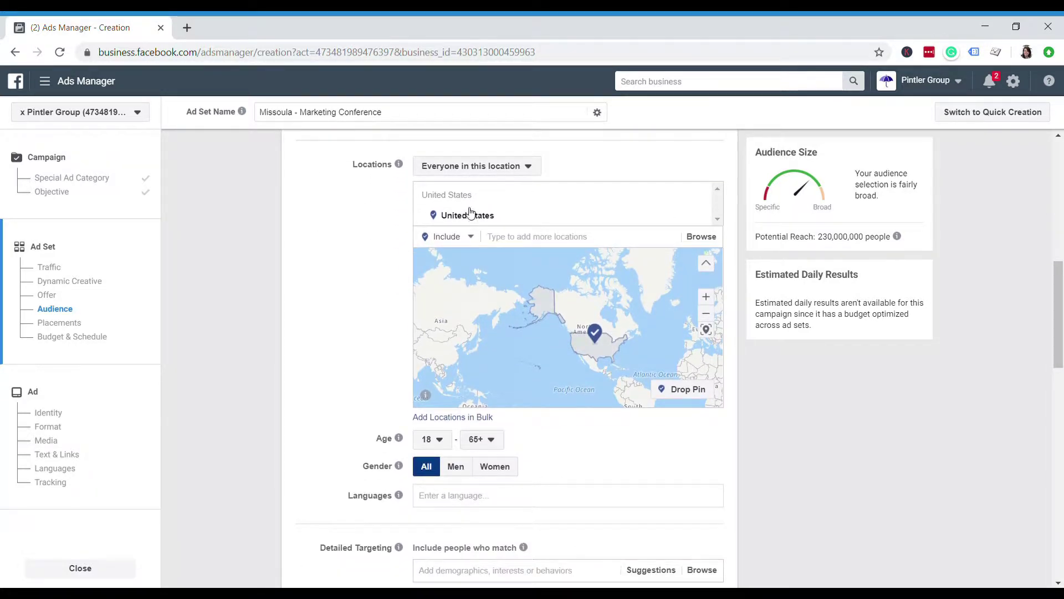
pyautogui.click(516, 239)
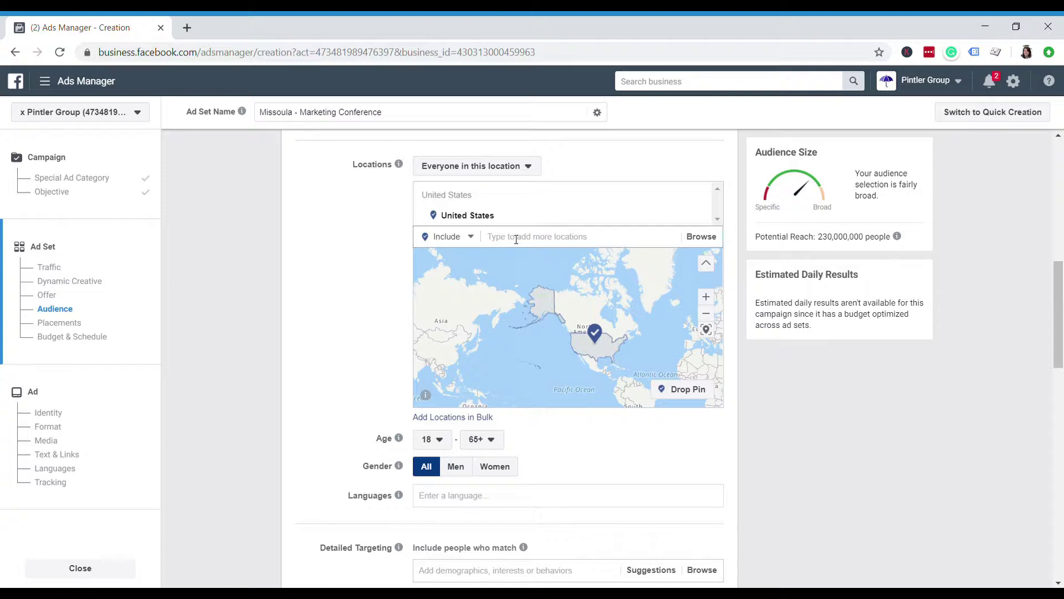
pyautogui.write('missoula, montana')
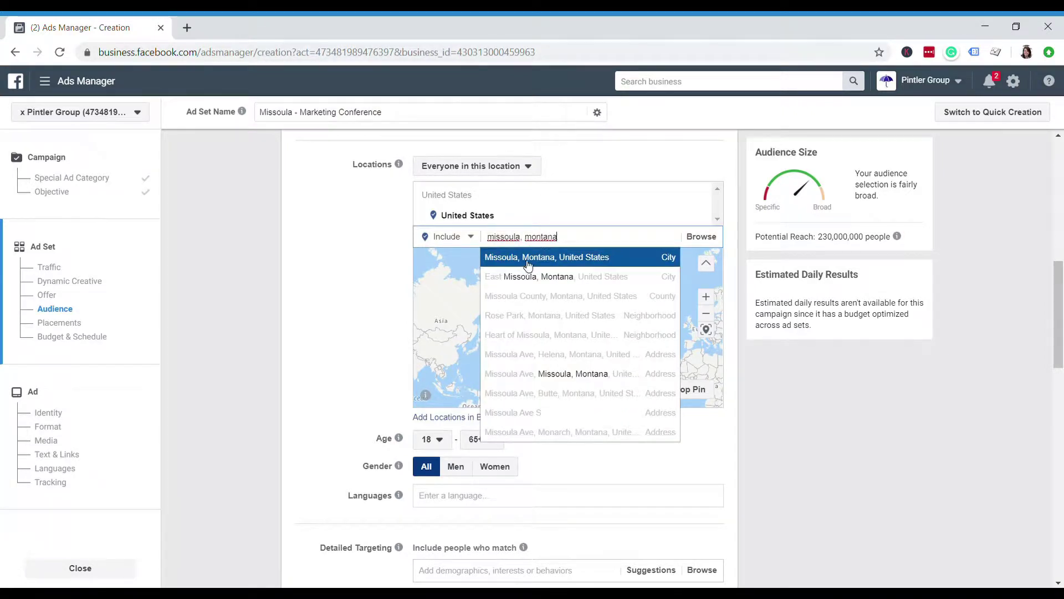
pyautogui.click(528, 265)
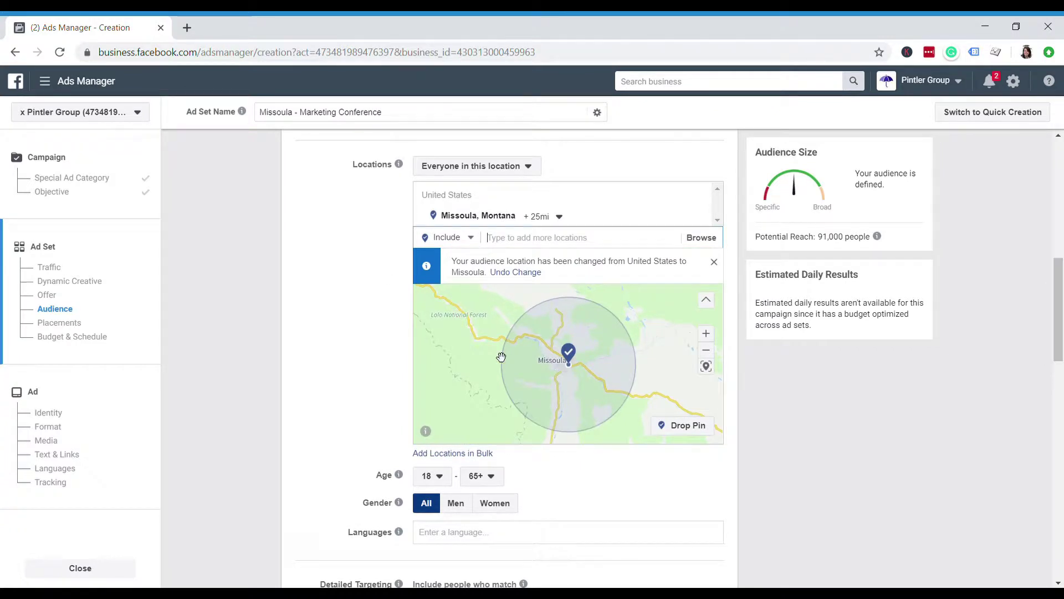
pyautogui.click(561, 217)
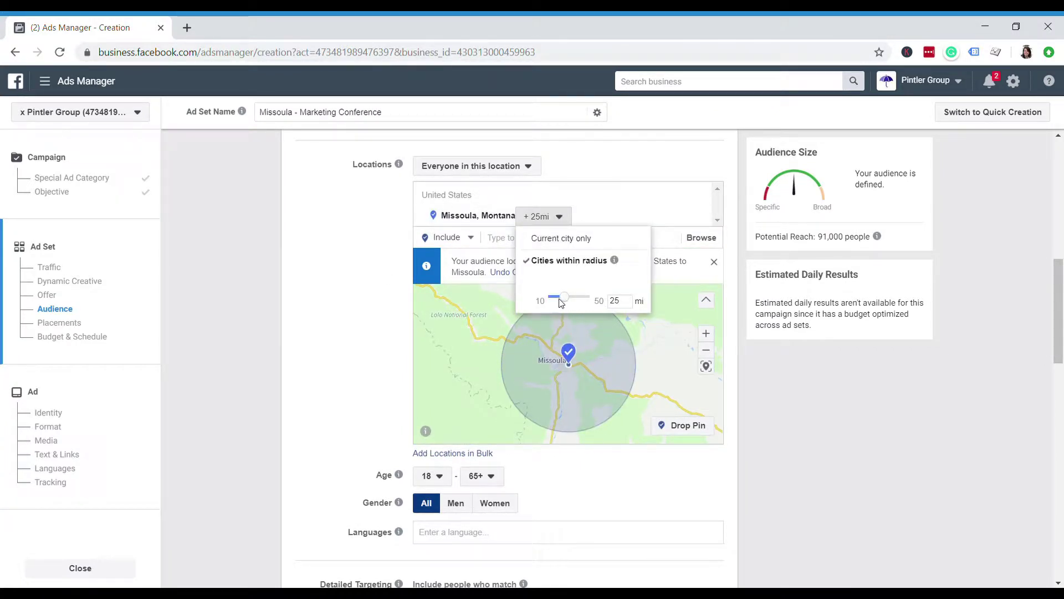
pyautogui.moveTo(566, 299); pyautogui.dragTo(550, 299)
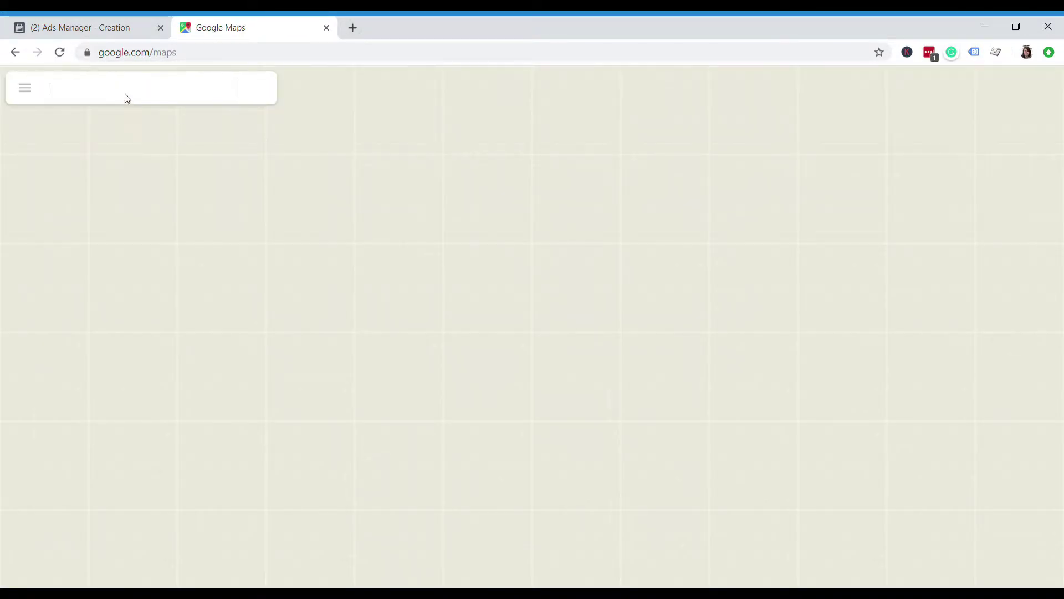
# Search Google Maps for the University of Montana and open its listing
pyautogui.write('unive')
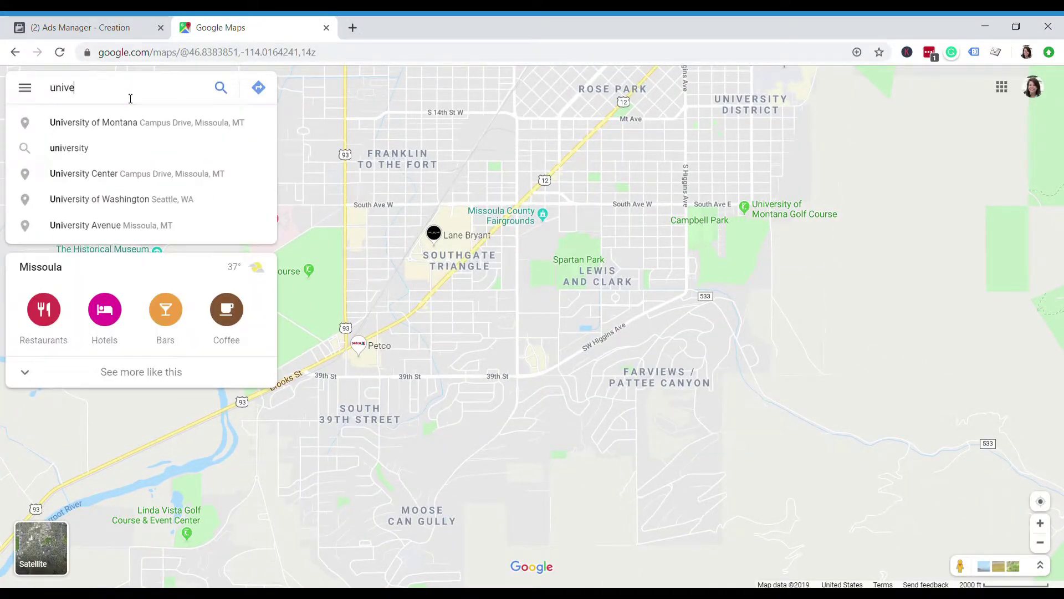
pyautogui.write('rsity of motnana')
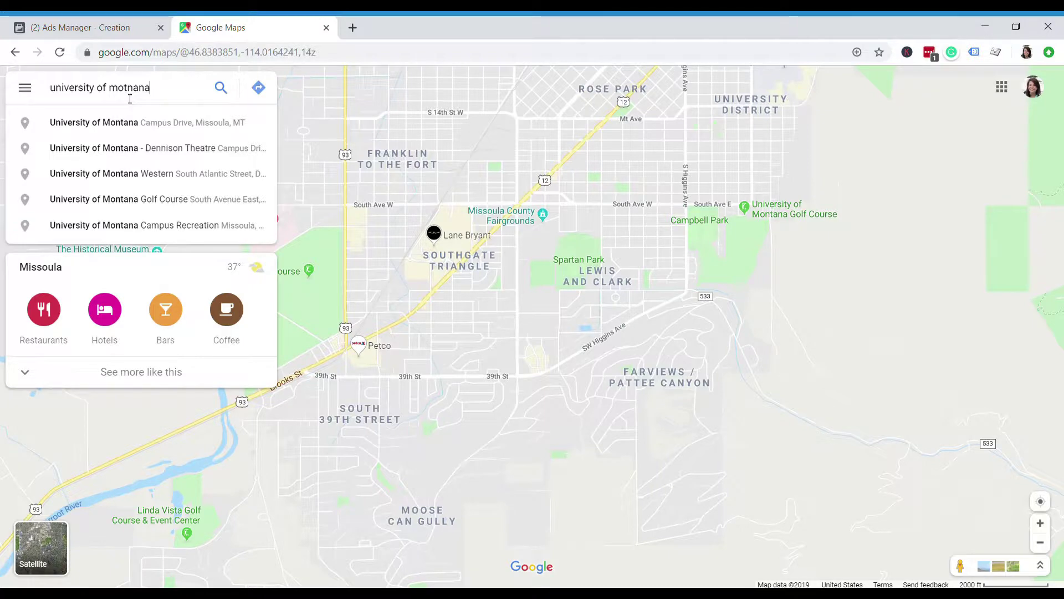
pyautogui.click(139, 126)
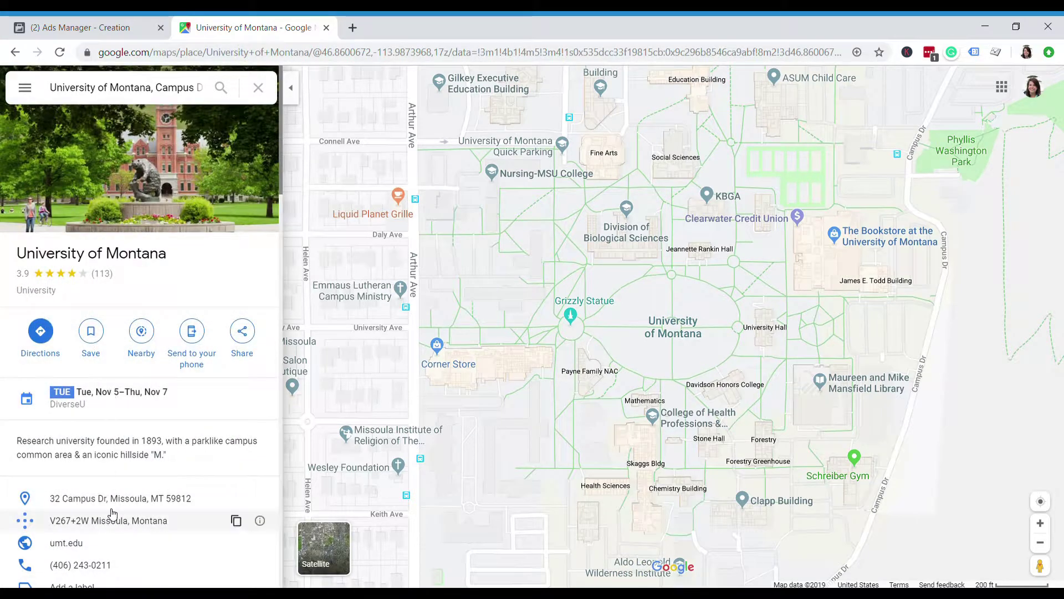
# Copy the 32 Campus Dr address from Maps and add it as an ad set location
pyautogui.click(111, 501)
pyautogui.click(108, 28)
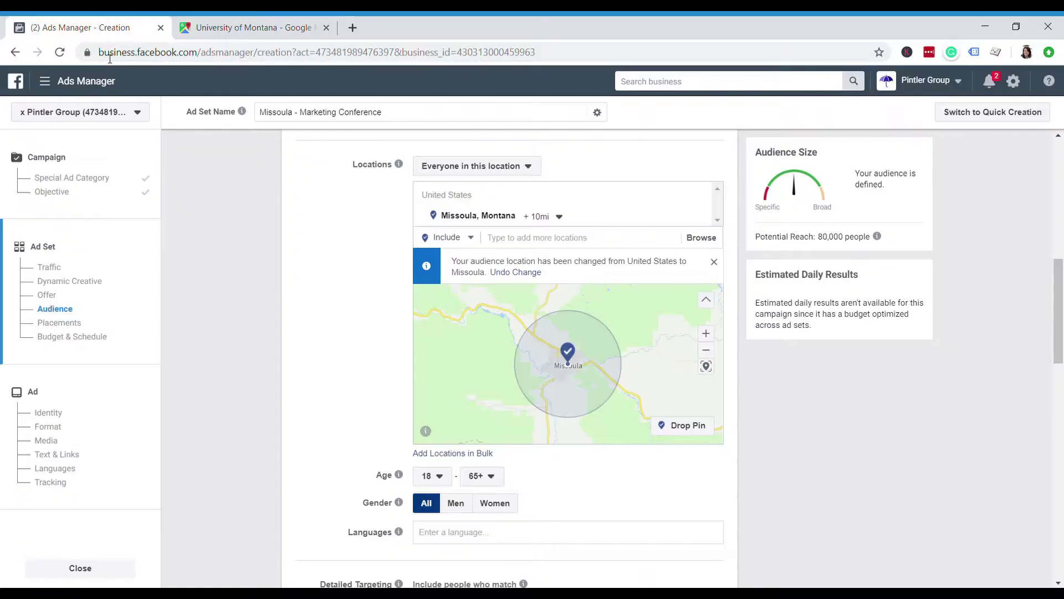
pyautogui.click(520, 240)
pyautogui.hotkey('ctrl', 'v')
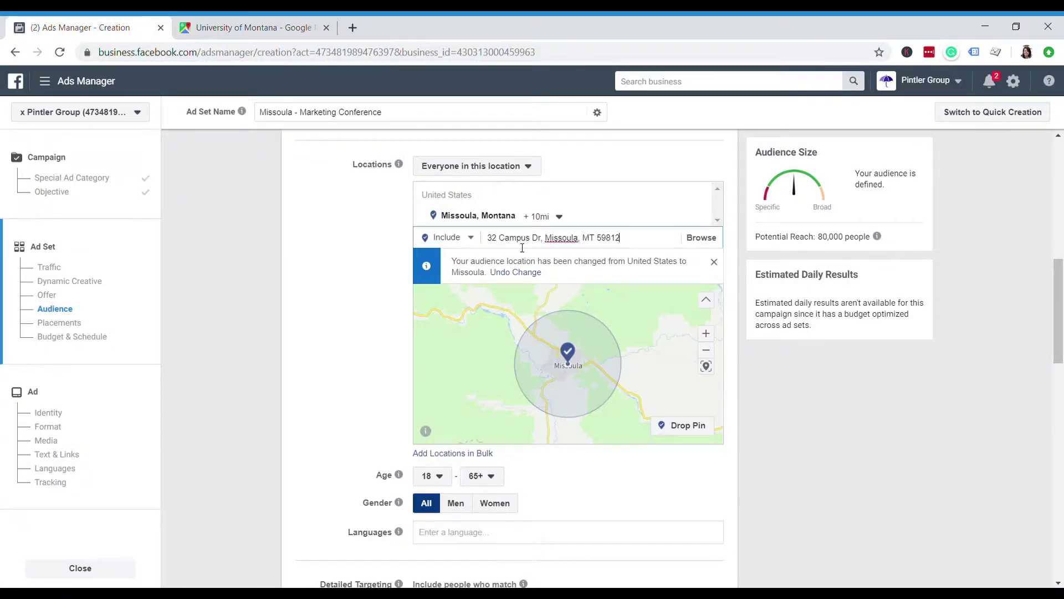
pyautogui.click(637, 259)
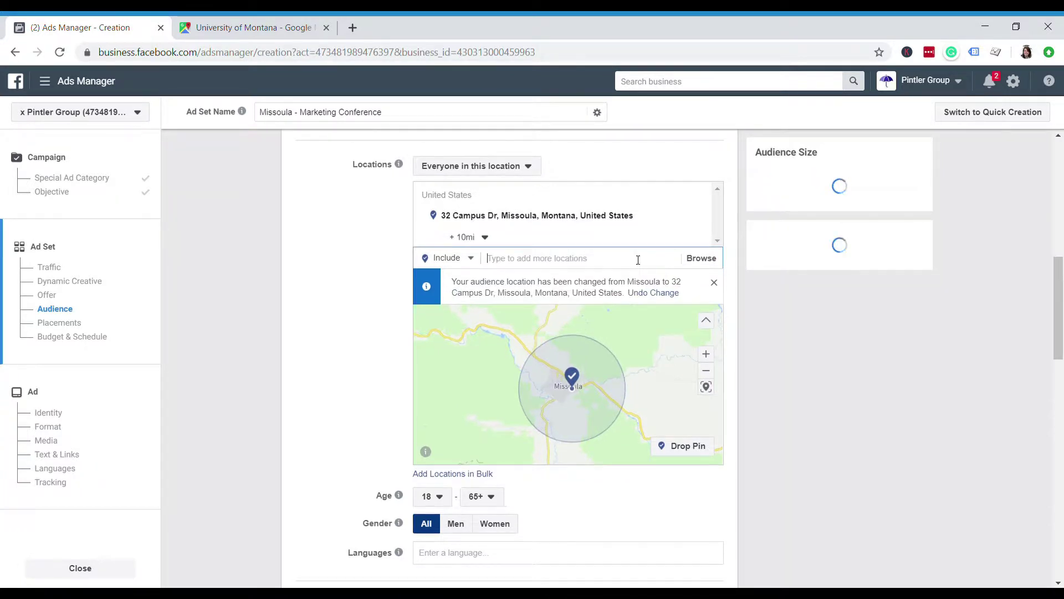
# Reduce the campus address radius to 1 mile, cutting potential reach to 25,000
pyautogui.click(486, 239)
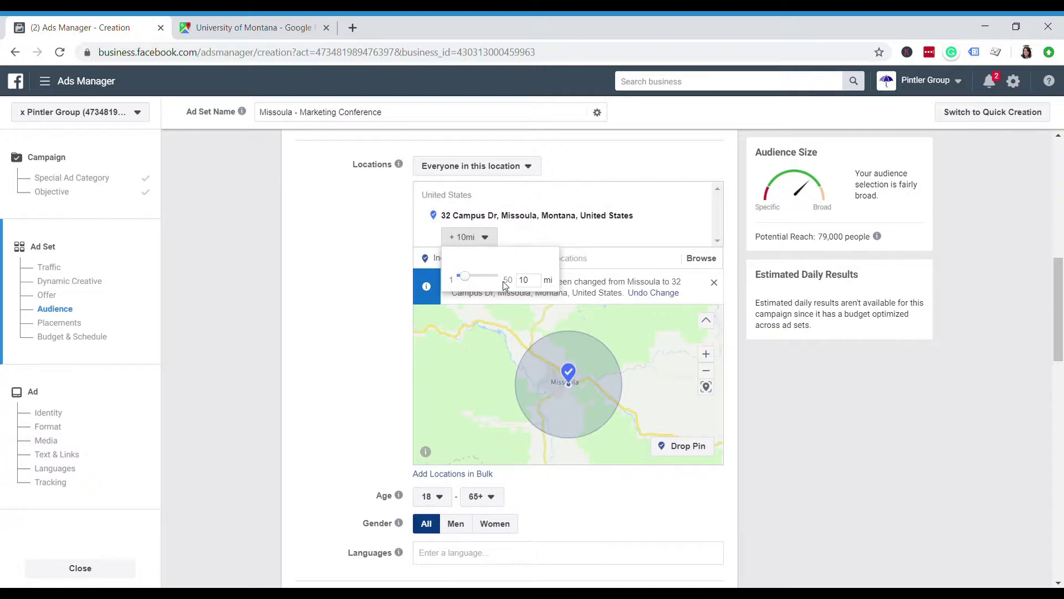
pyautogui.moveTo(472, 284); pyautogui.dragTo(460, 284)
pyautogui.click(465, 292)
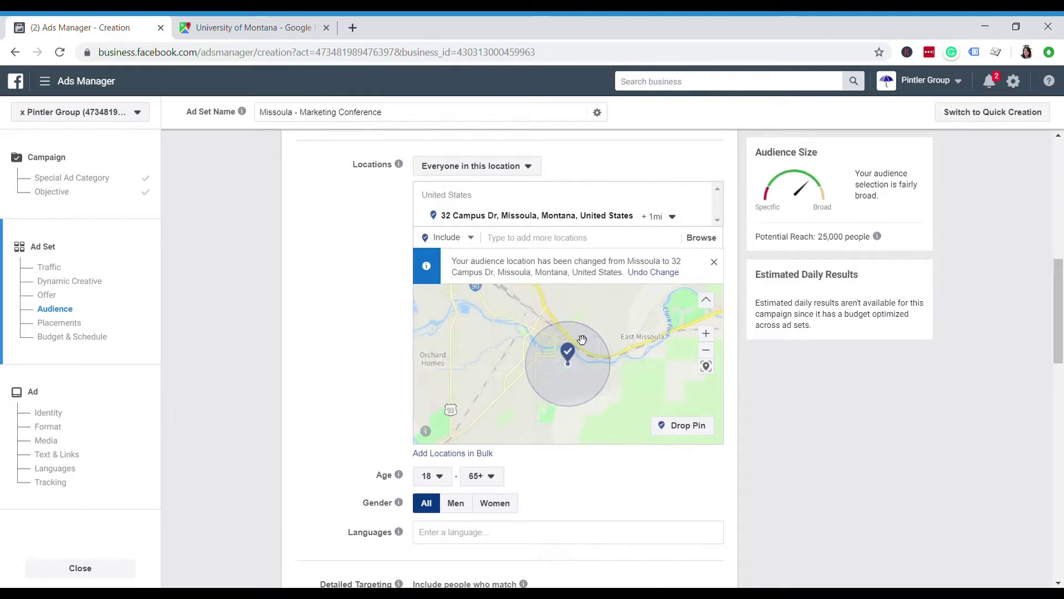
pyautogui.scroll(-2, 566, 354)
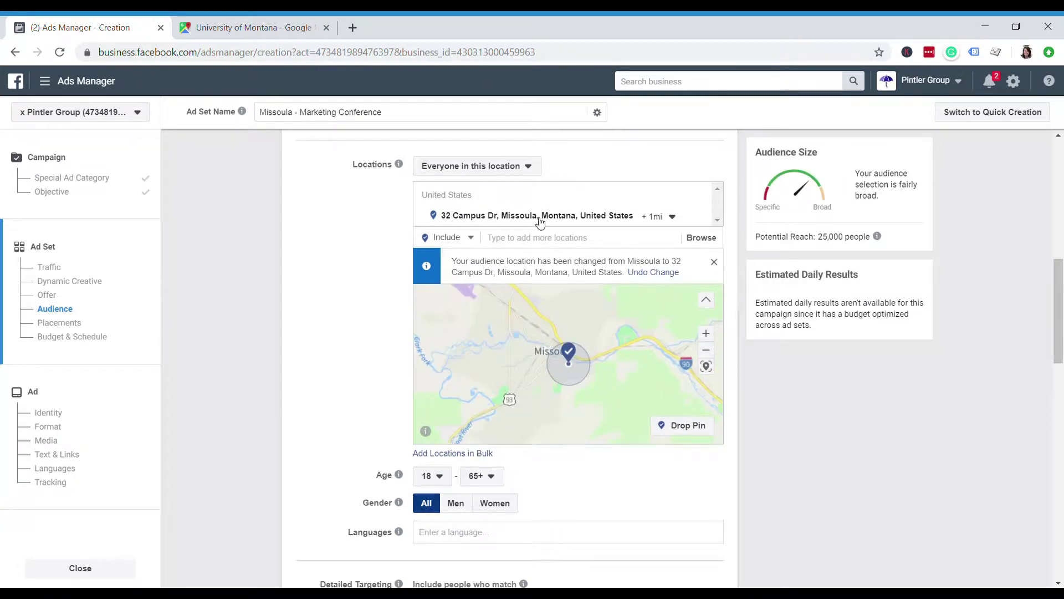
pyautogui.click(706, 333)
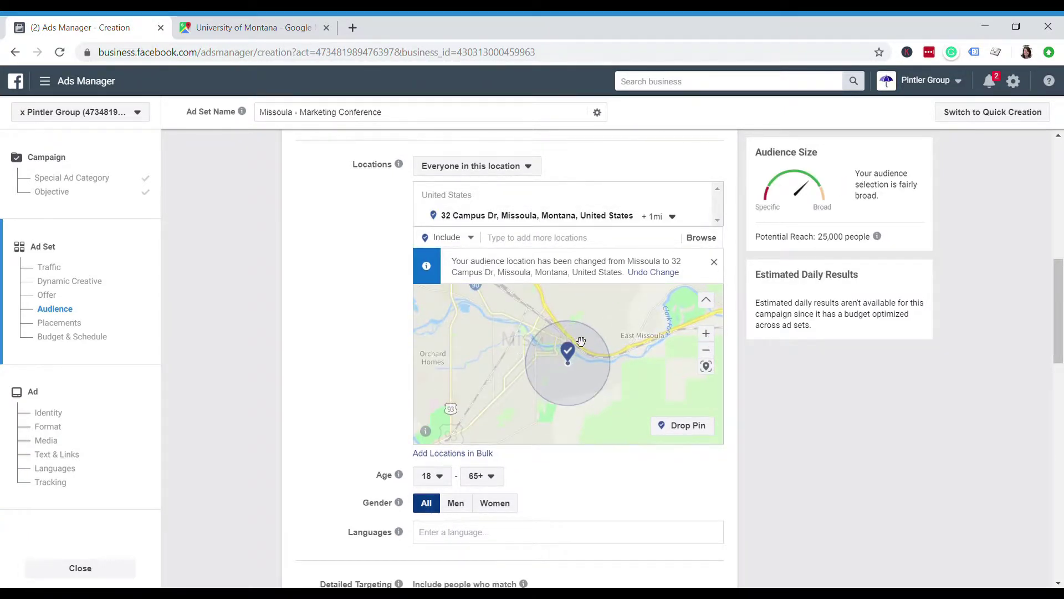
pyautogui.scroll(-1, 327, 344)
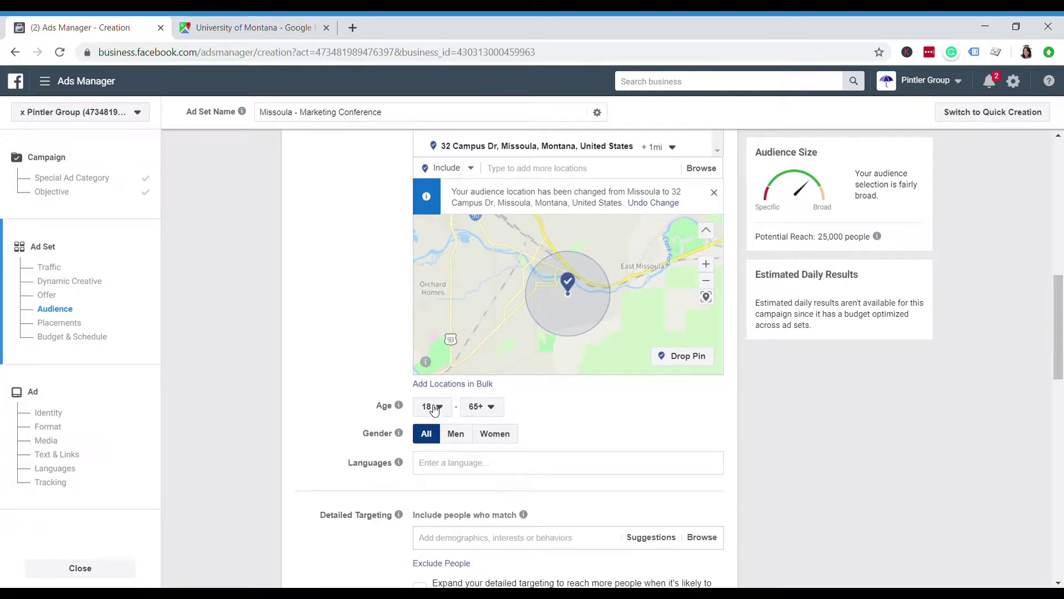
# Set the audience age range to a minimum of 23 and a maximum of 50
pyautogui.click(438, 408)
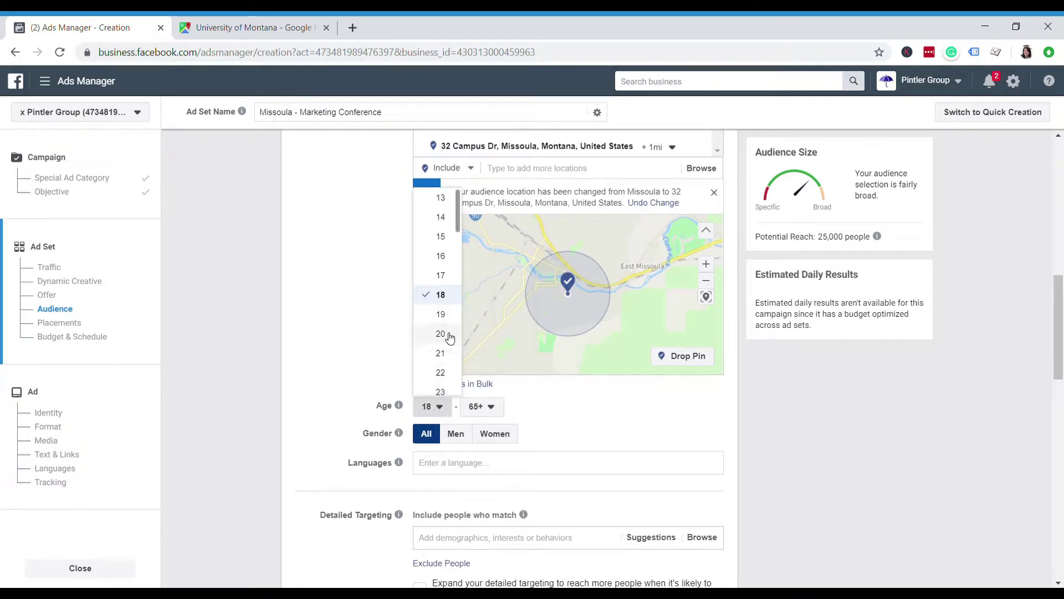
pyautogui.scroll(-2, 448, 342)
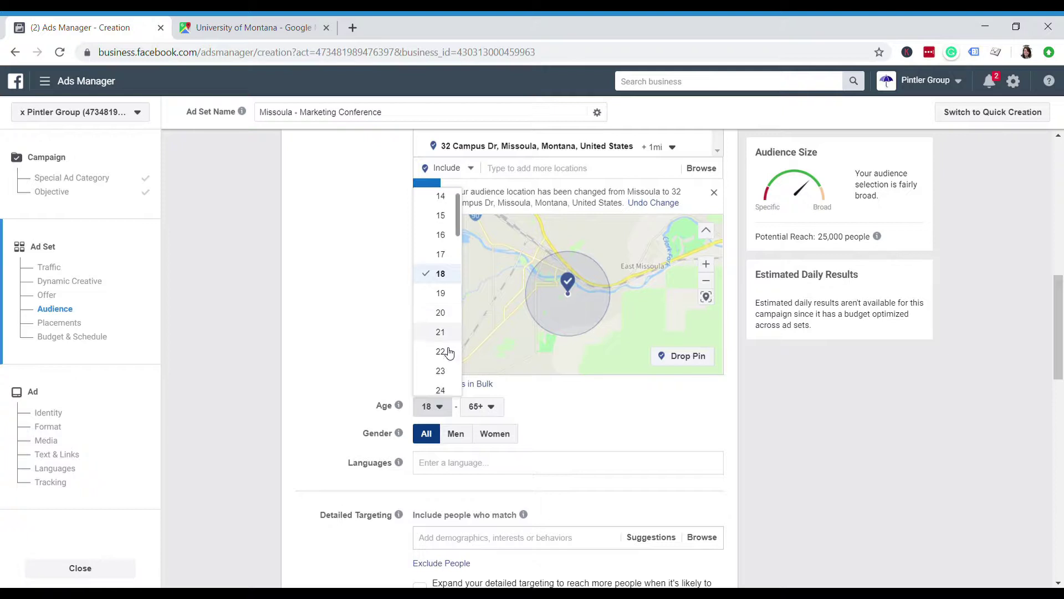
pyautogui.click(446, 334)
pyautogui.click(491, 407)
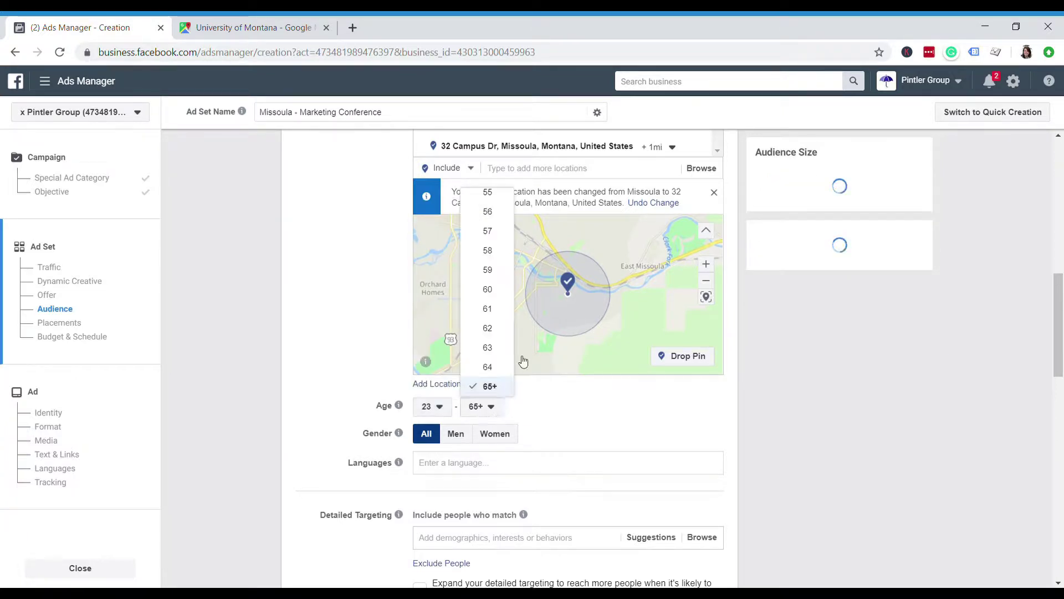
pyautogui.scroll(3, 500, 220)
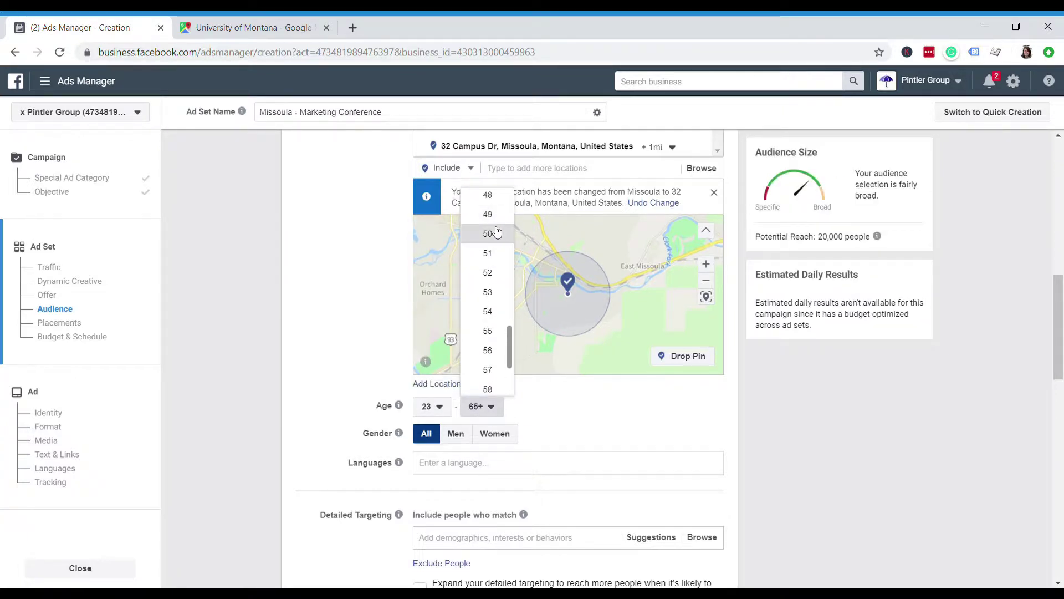
pyautogui.click(488, 233)
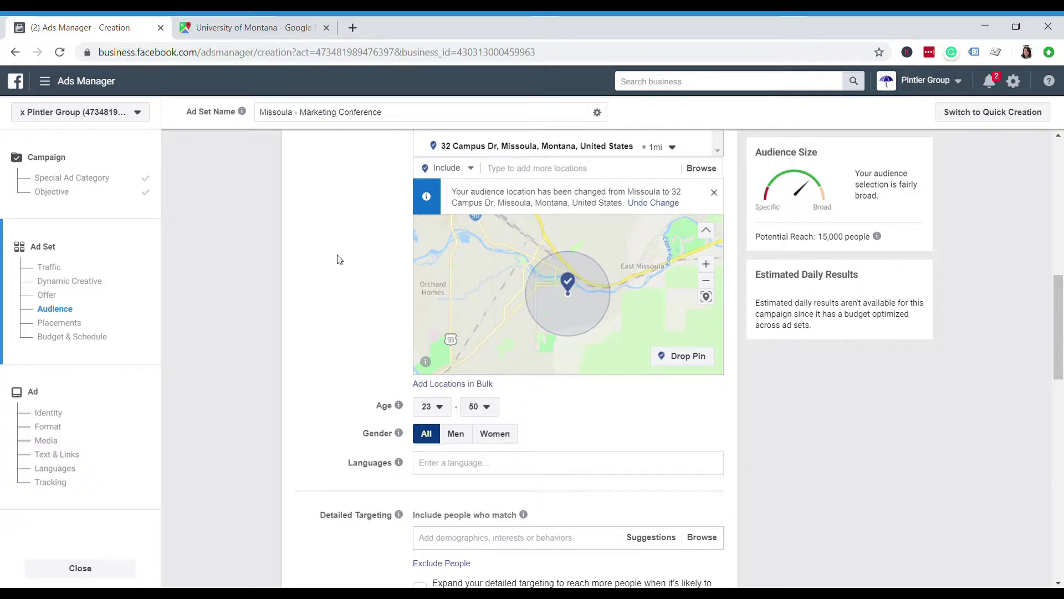
pyautogui.scroll(1, 340, 260)
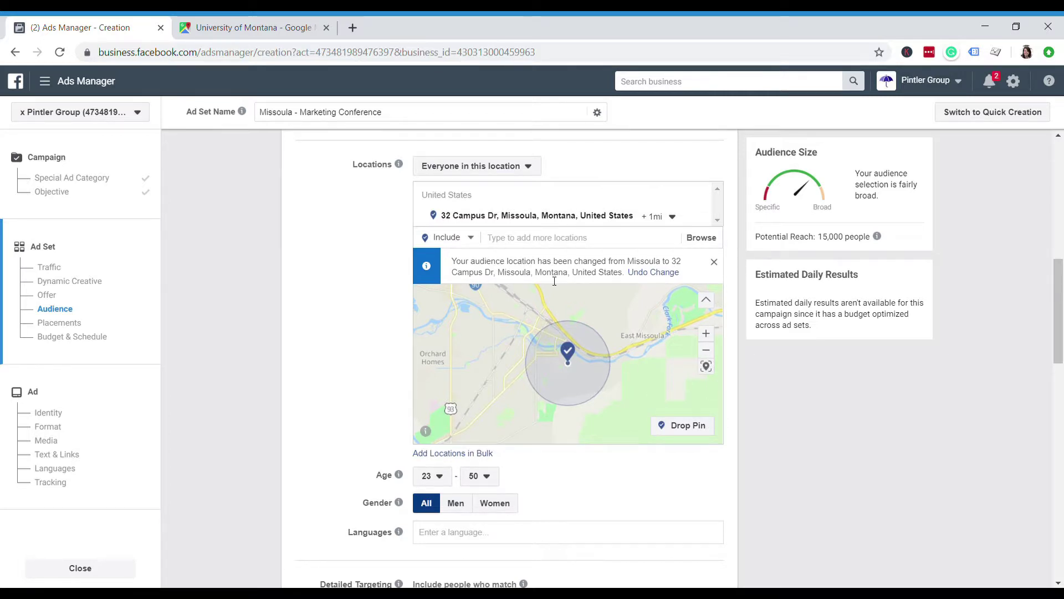
# Find Missoula County Fairgrounds in Maps and copy its address, 1101 South Ave W
pyautogui.click(263, 27)
pyautogui.click(174, 89)
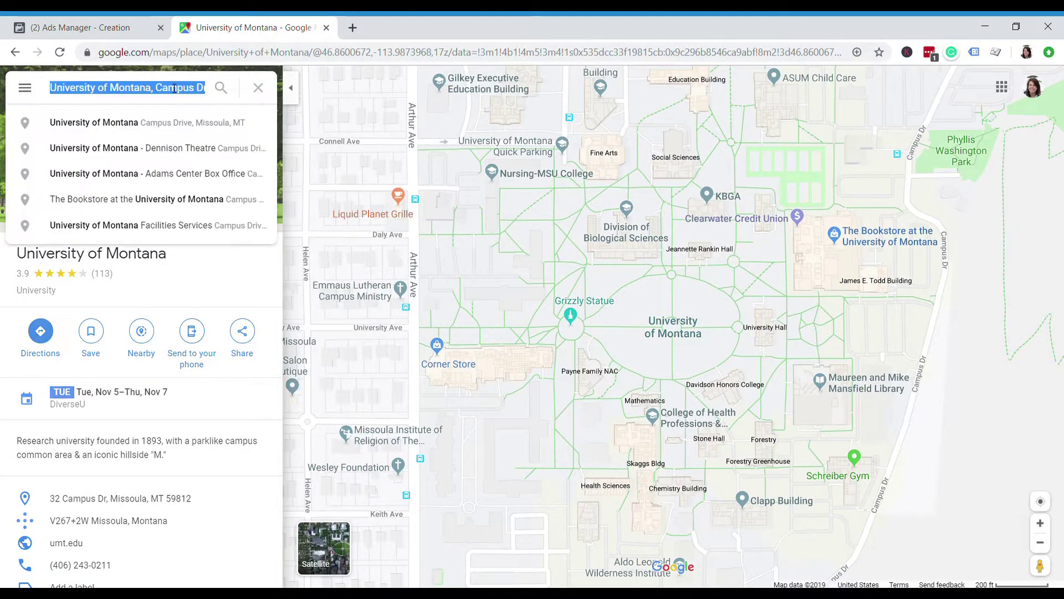
pyautogui.write('missoula')
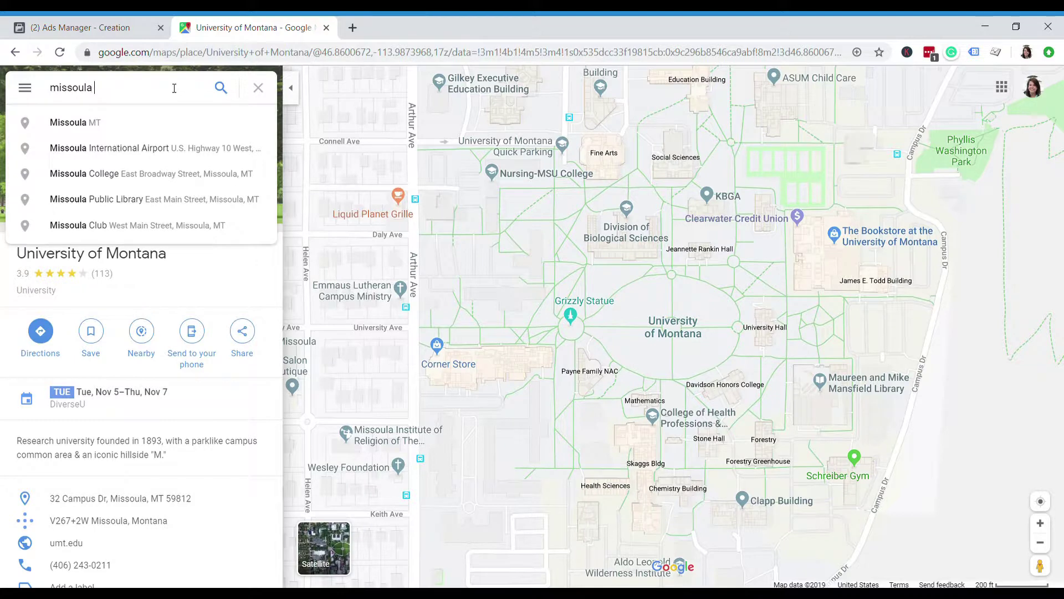
pyautogui.write(' fairgrounds')
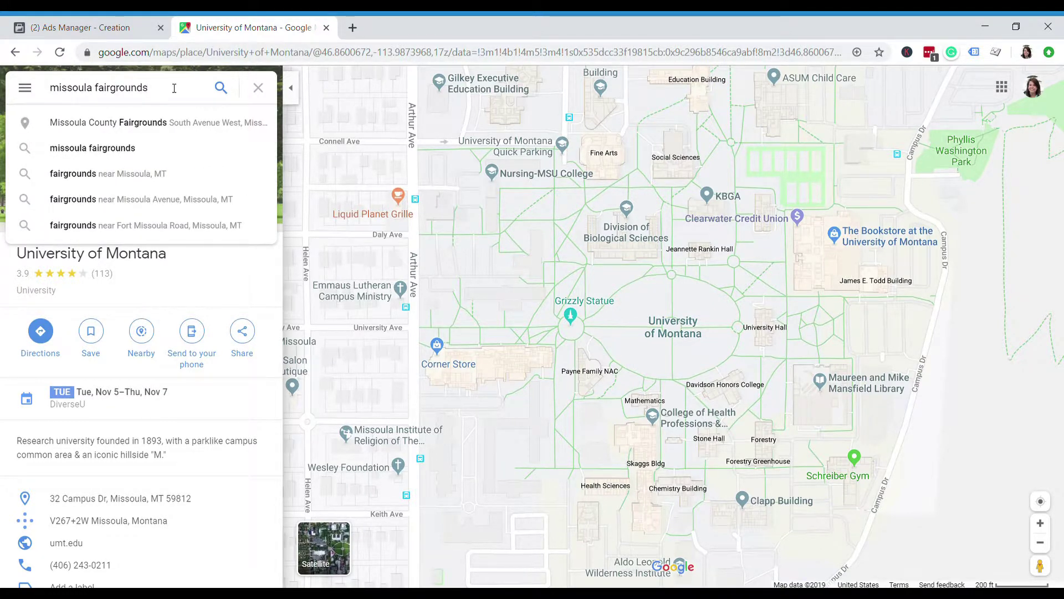
pyautogui.click(133, 129)
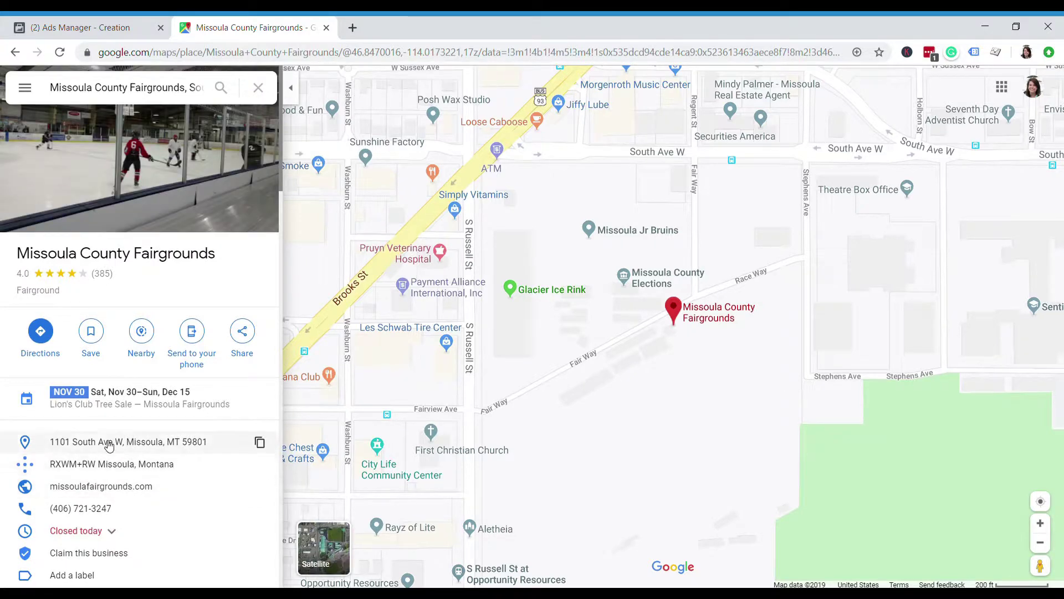
pyautogui.click(109, 442)
pyautogui.click(83, 27)
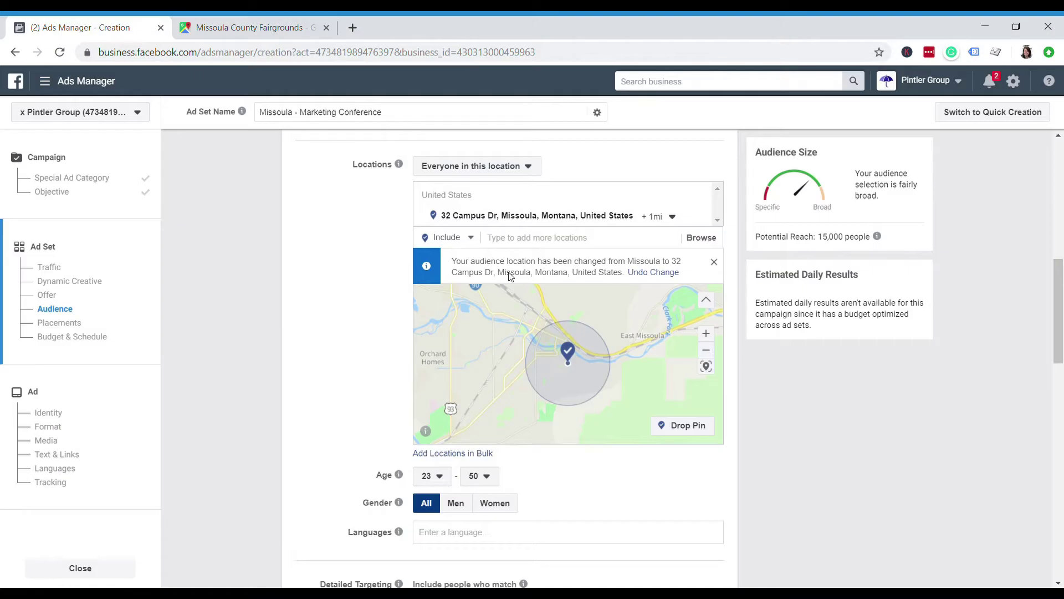
pyautogui.click(549, 238)
pyautogui.hotkey('ctrl', 'v')
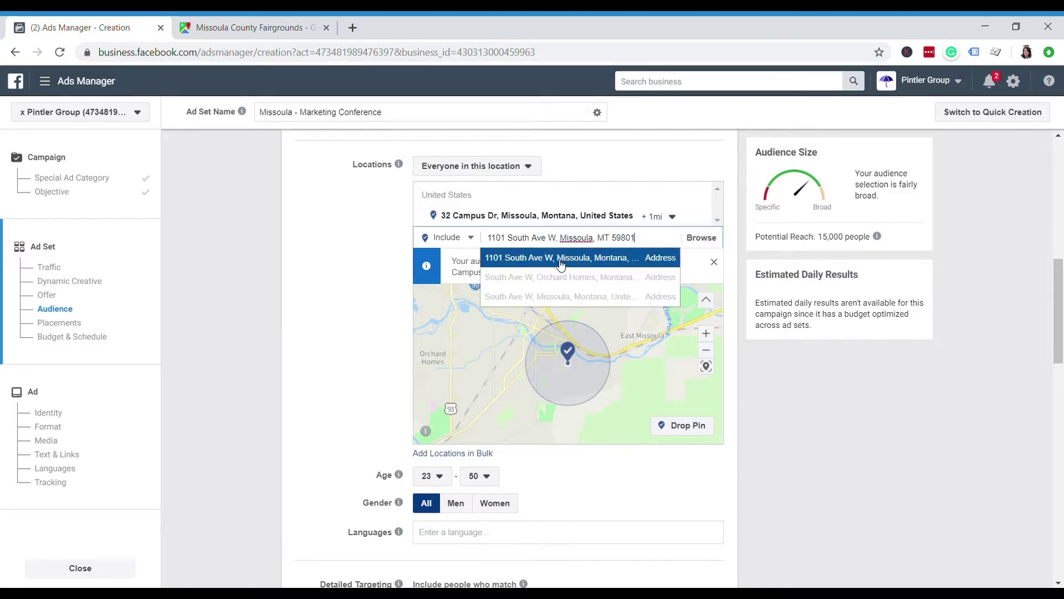
pyautogui.press('Return')
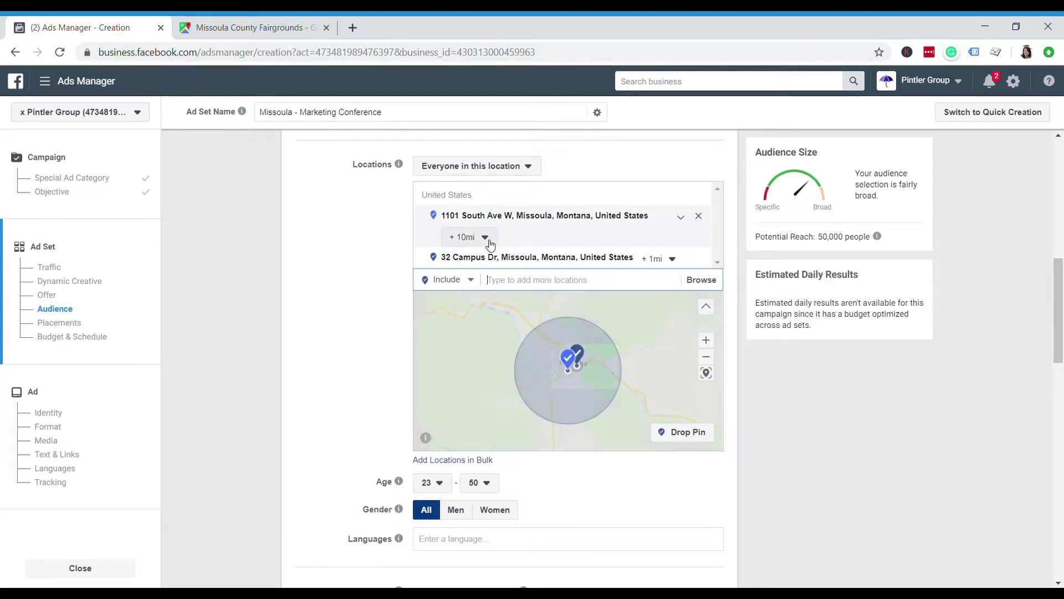
pyautogui.click(486, 237)
pyautogui.moveTo(473, 278); pyautogui.dragTo(339, 291)
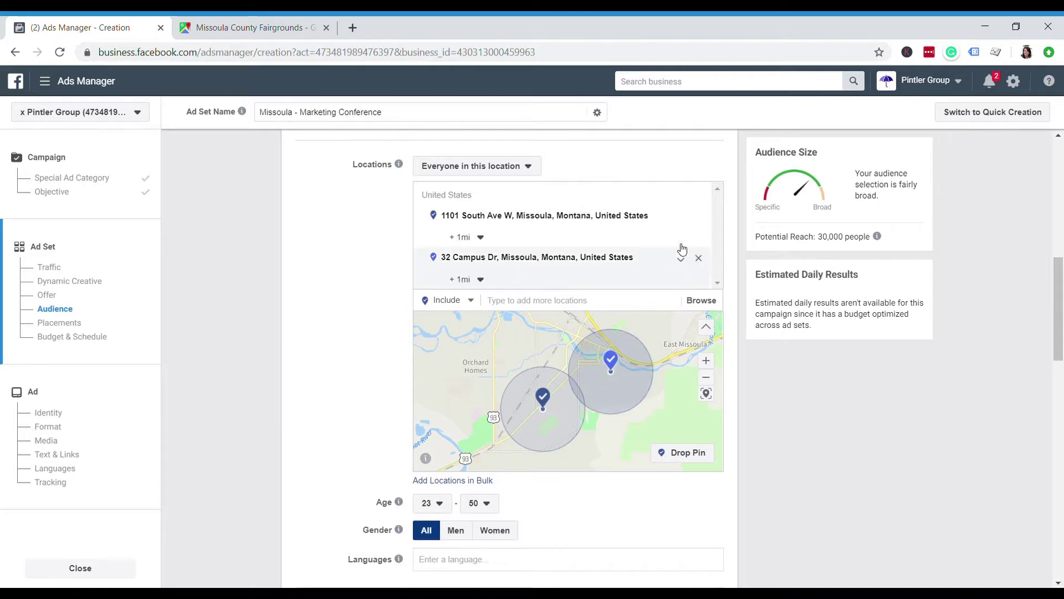
pyautogui.click(699, 217)
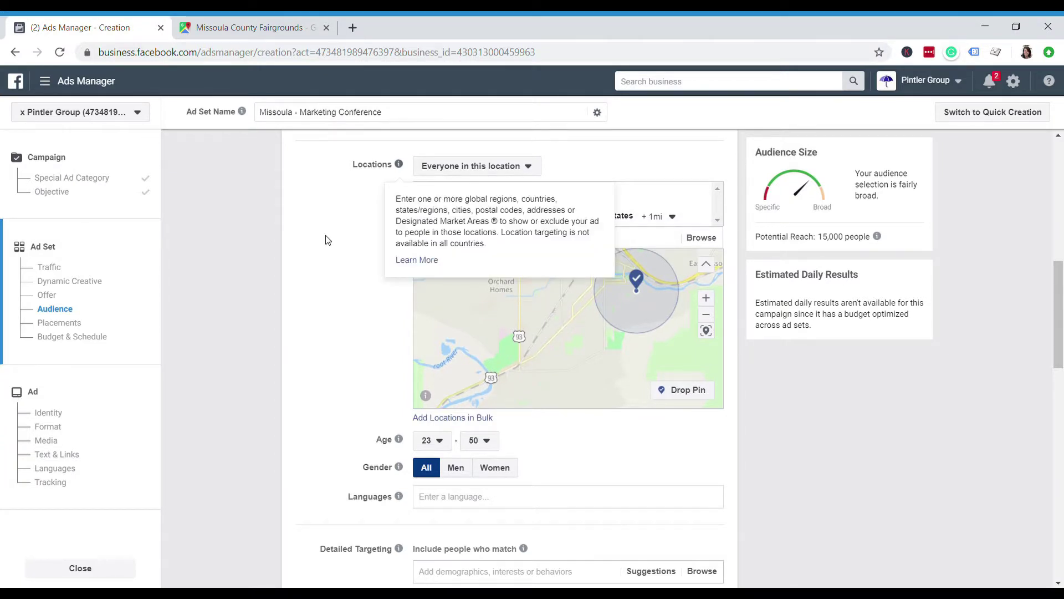
# Leave the 'Everyone in this location' setting unchanged and open Add Locations in Bulk
pyautogui.click(529, 167)
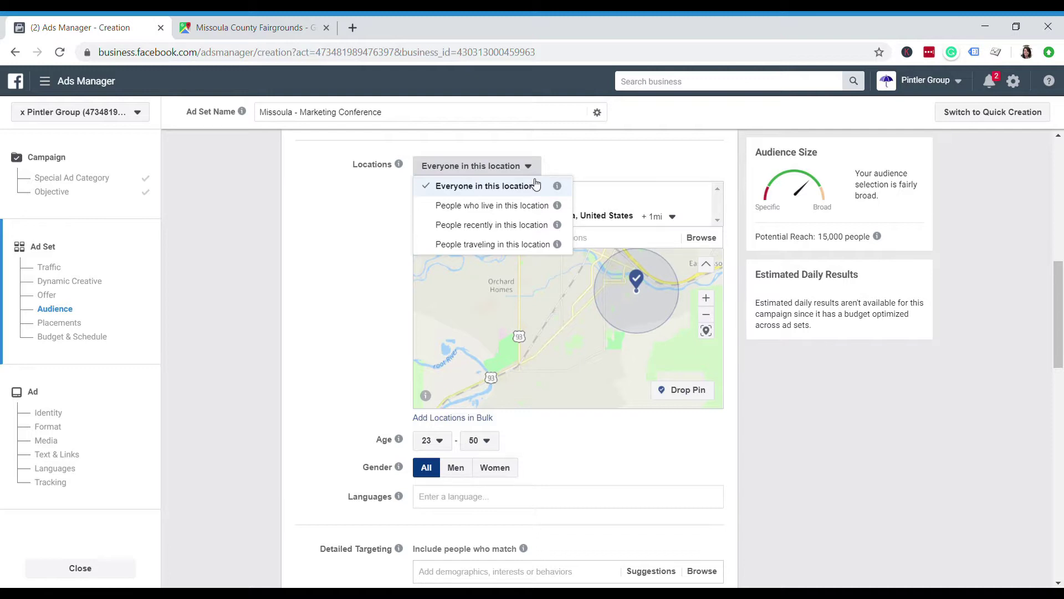
pyautogui.click(533, 166)
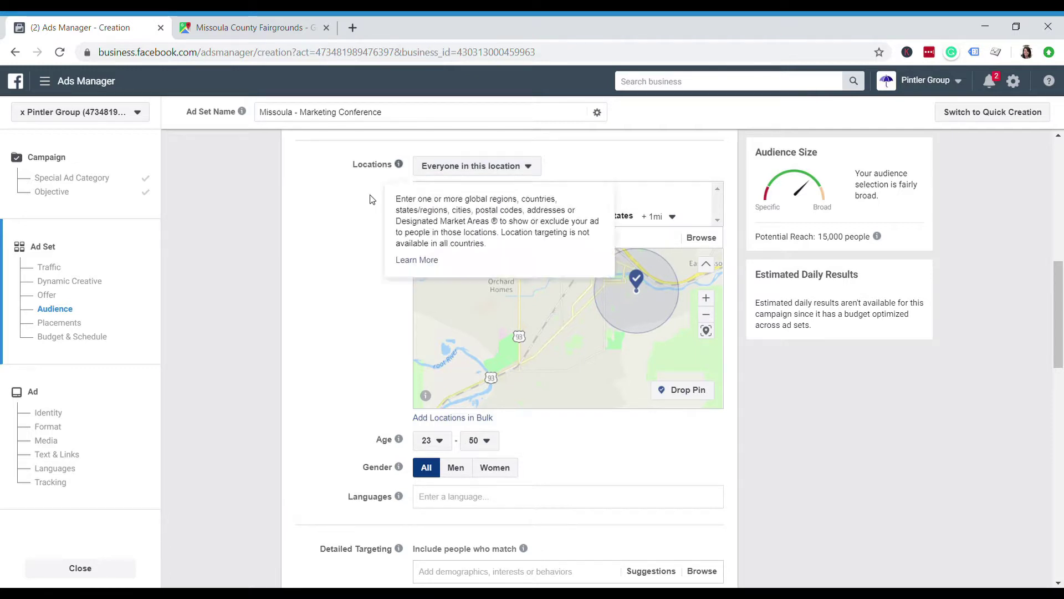
pyautogui.click(439, 419)
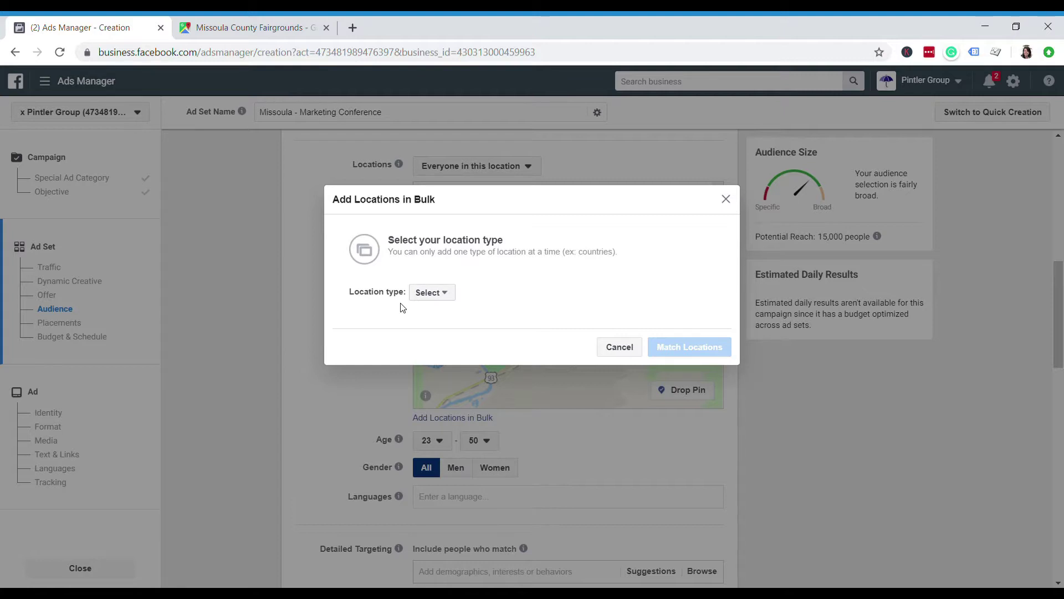
# Switch the bulk location type to Postal codes, then cancel without entering any codes
pyautogui.click(449, 298)
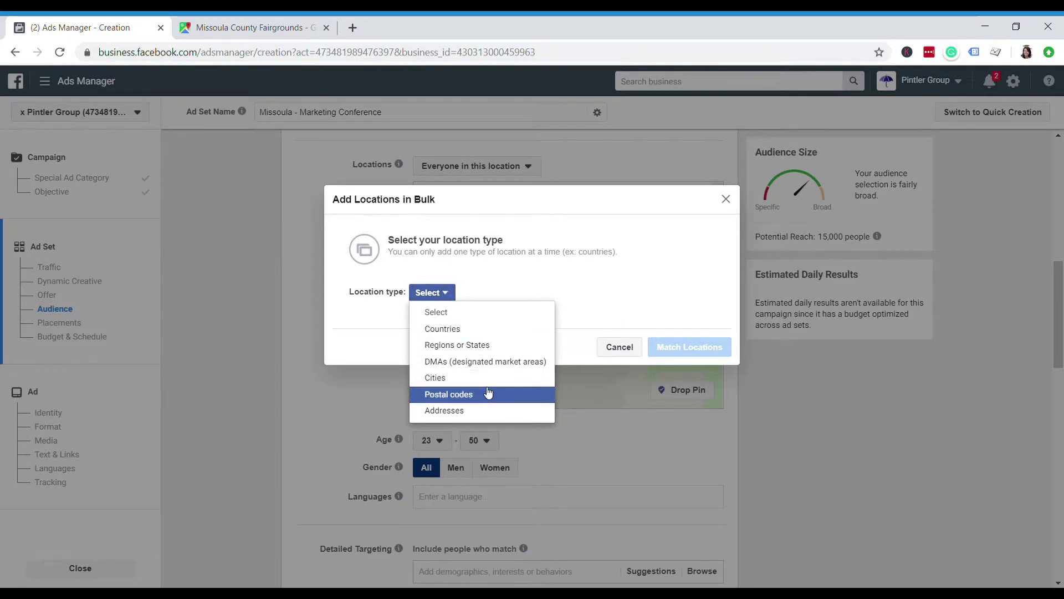
pyautogui.click(487, 394)
pyautogui.click(488, 393)
pyautogui.click(433, 299)
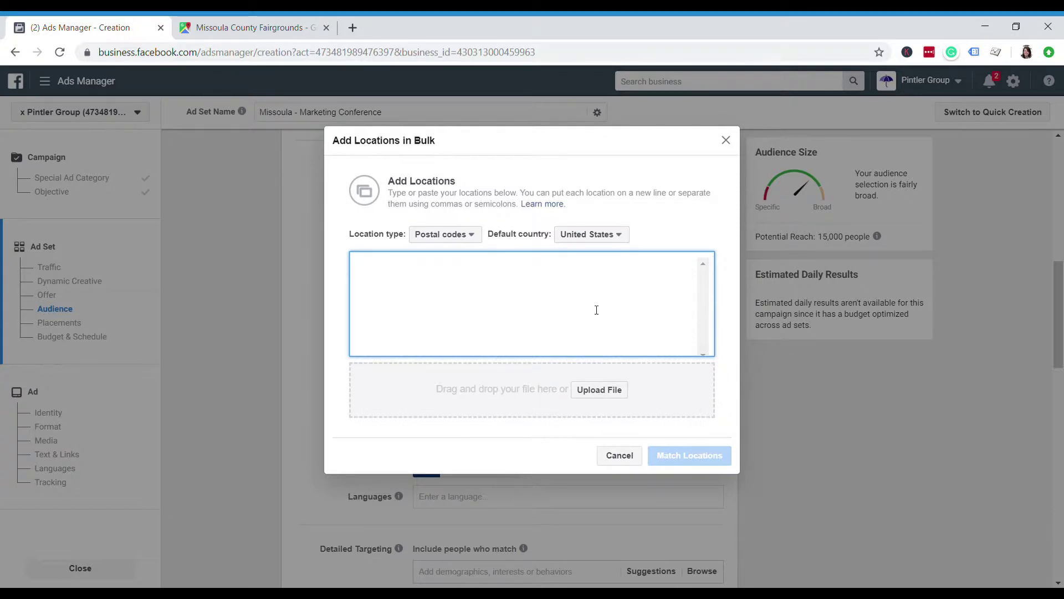
pyautogui.click(617, 458)
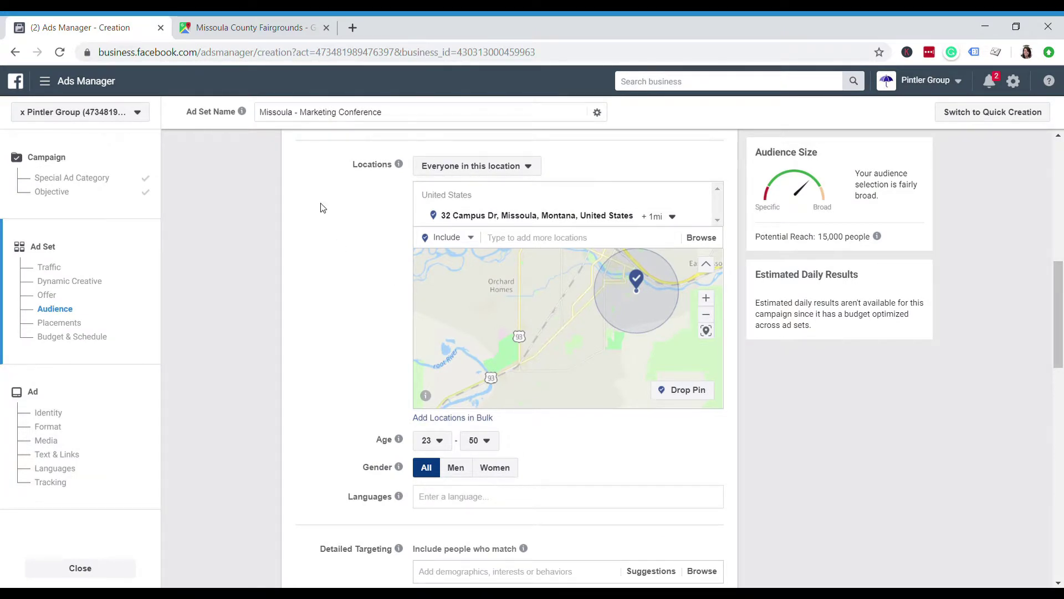
pyautogui.scroll(-3, 320, 207)
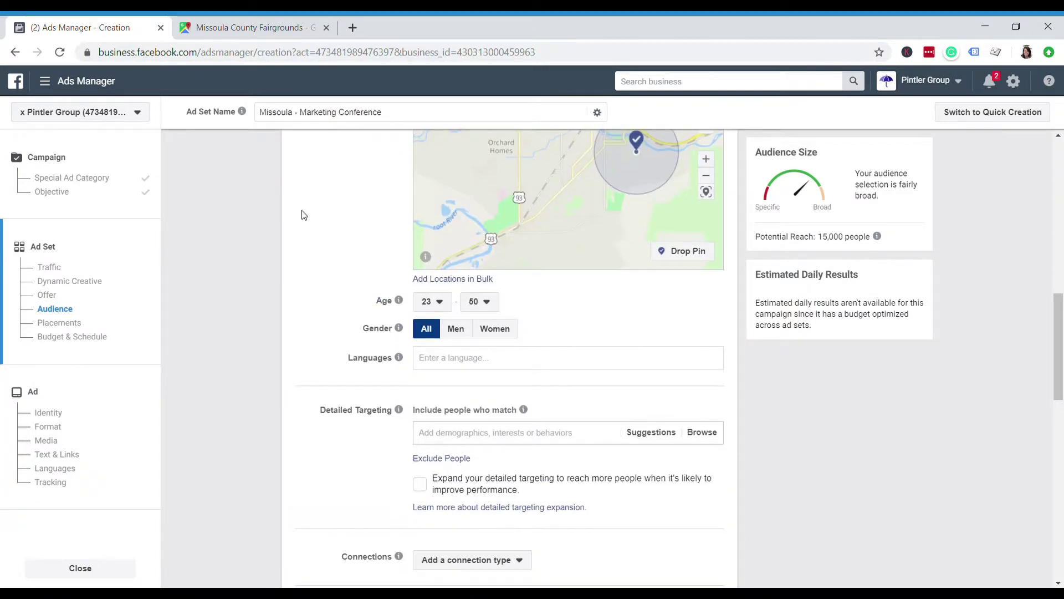
pyautogui.scroll(-1, 303, 199)
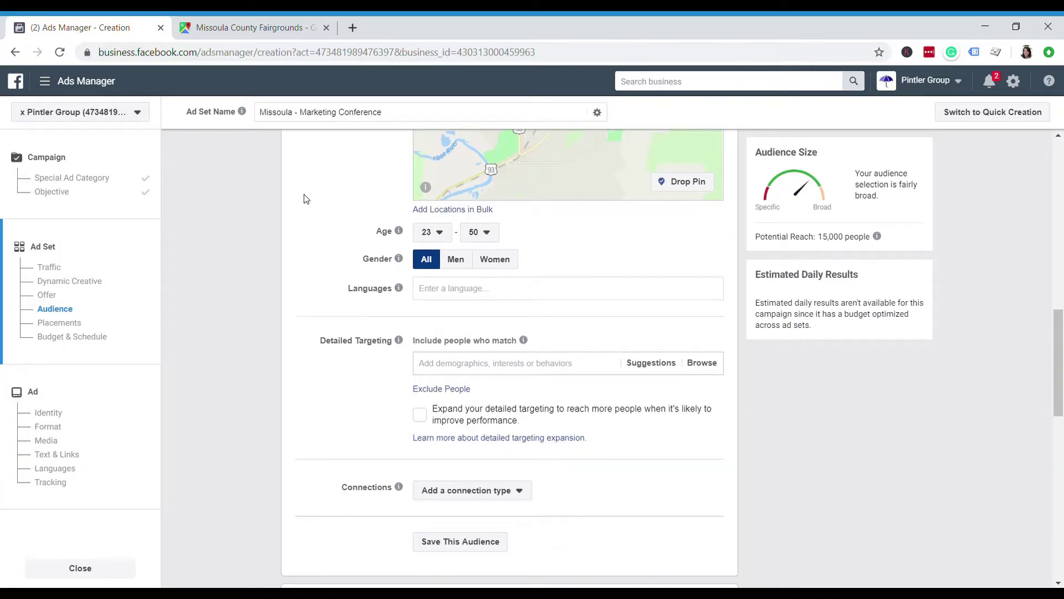
pyautogui.scroll(4, 304, 199)
pyautogui.scroll(-6, 304, 199)
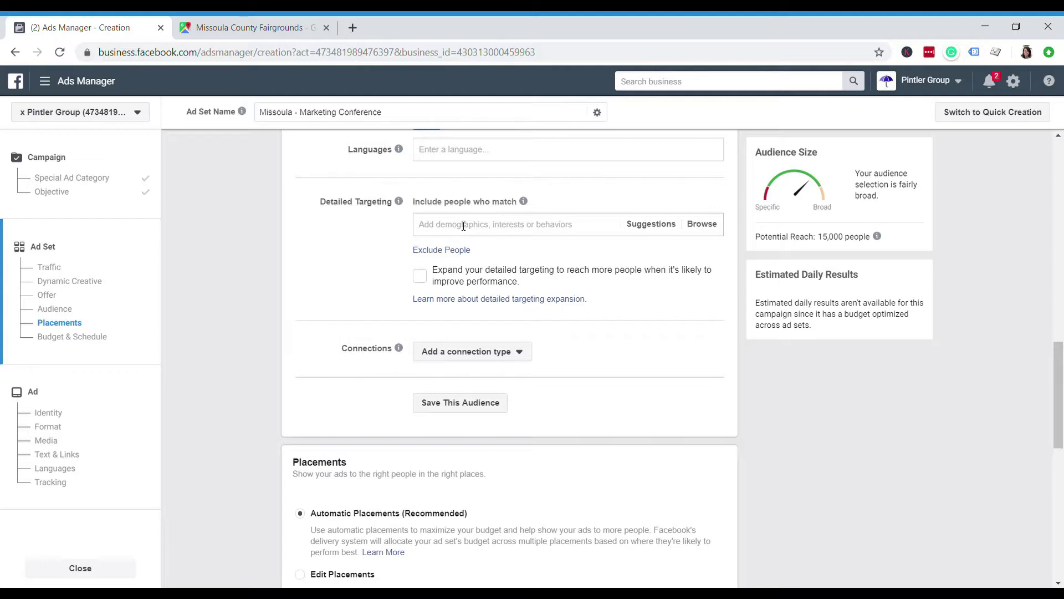
pyautogui.click(464, 226)
pyautogui.write('smal')
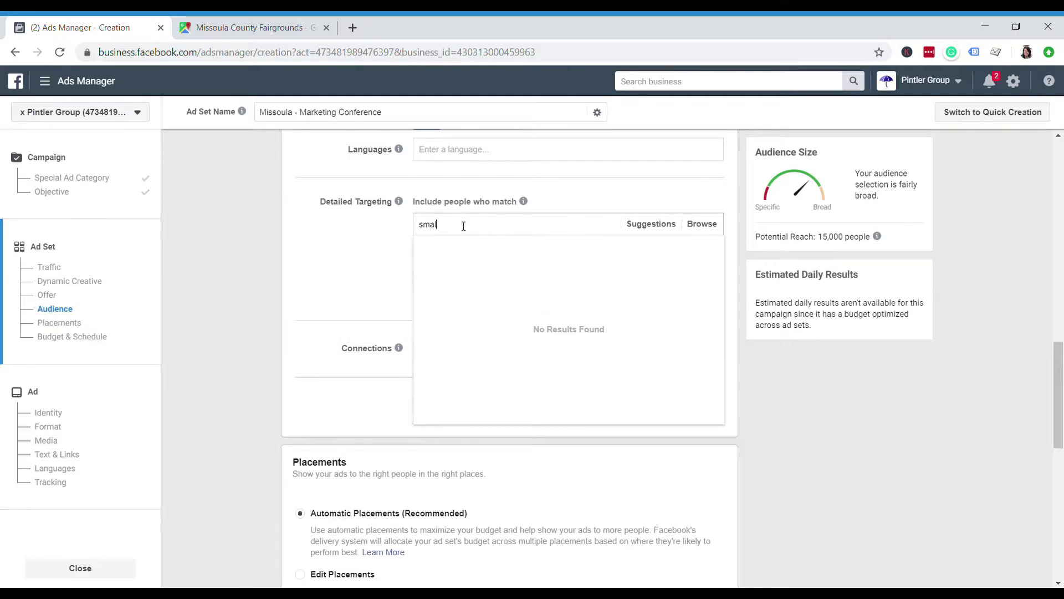
pyautogui.write('l business owners')
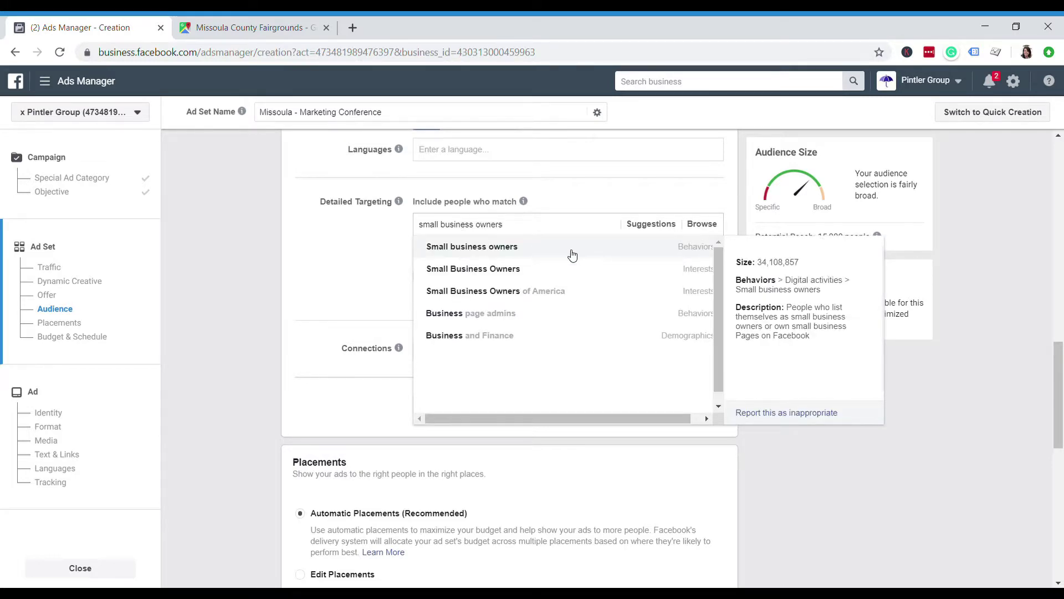
pyautogui.click(569, 255)
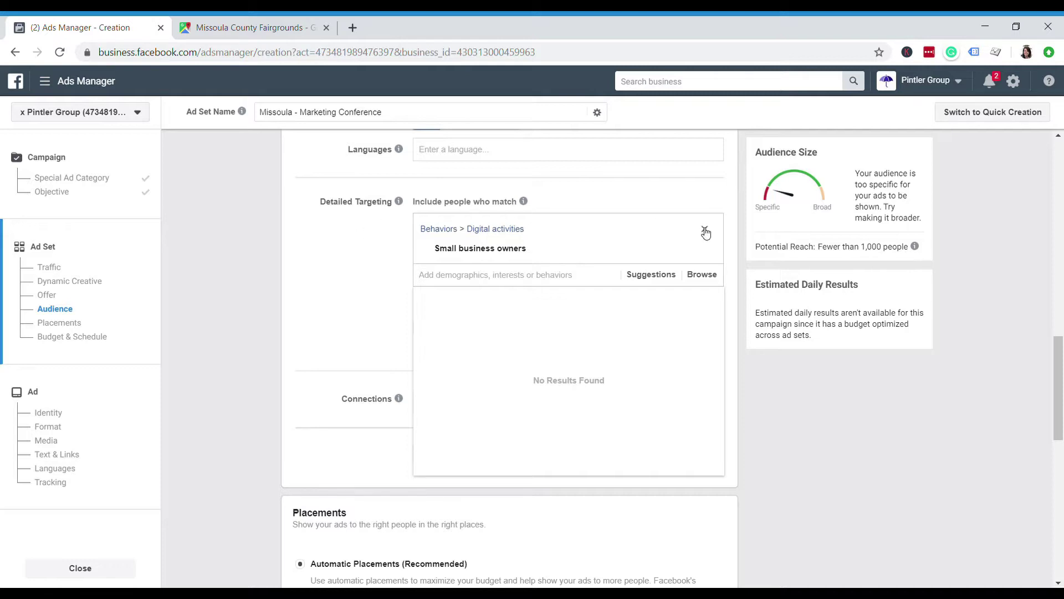
pyautogui.click(704, 230)
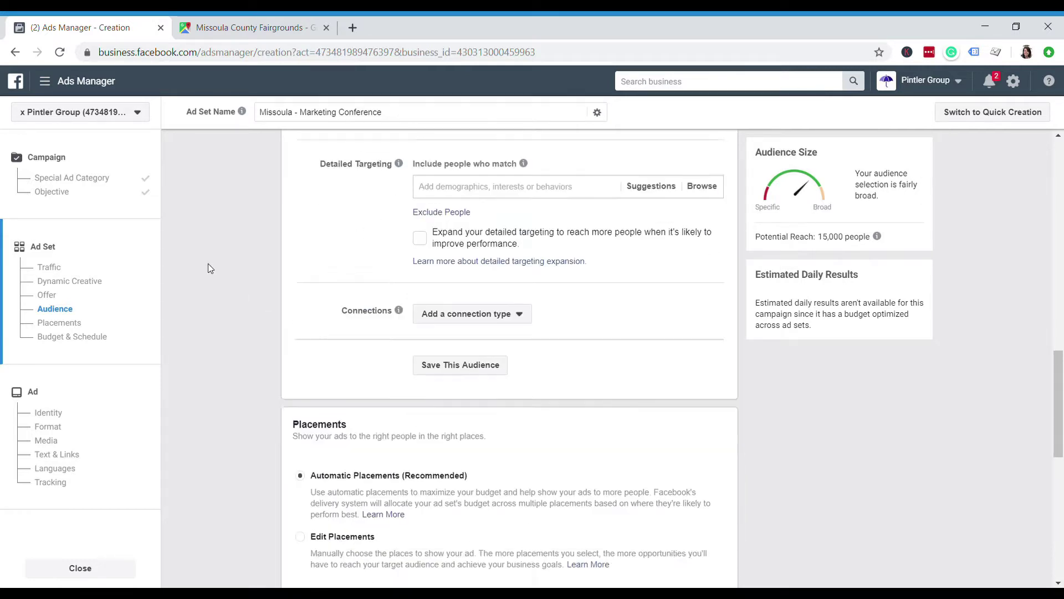
# Change Optimization for Ad Delivery from Link Clicks to Impressions
pyautogui.scroll(-4, 208, 264)
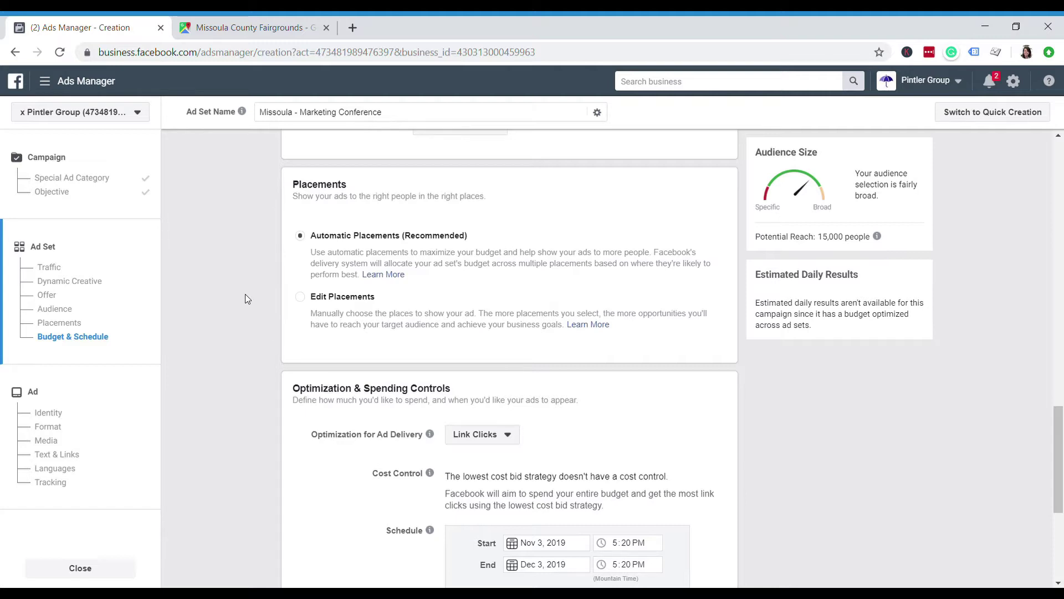
pyautogui.scroll(-4, 258, 267)
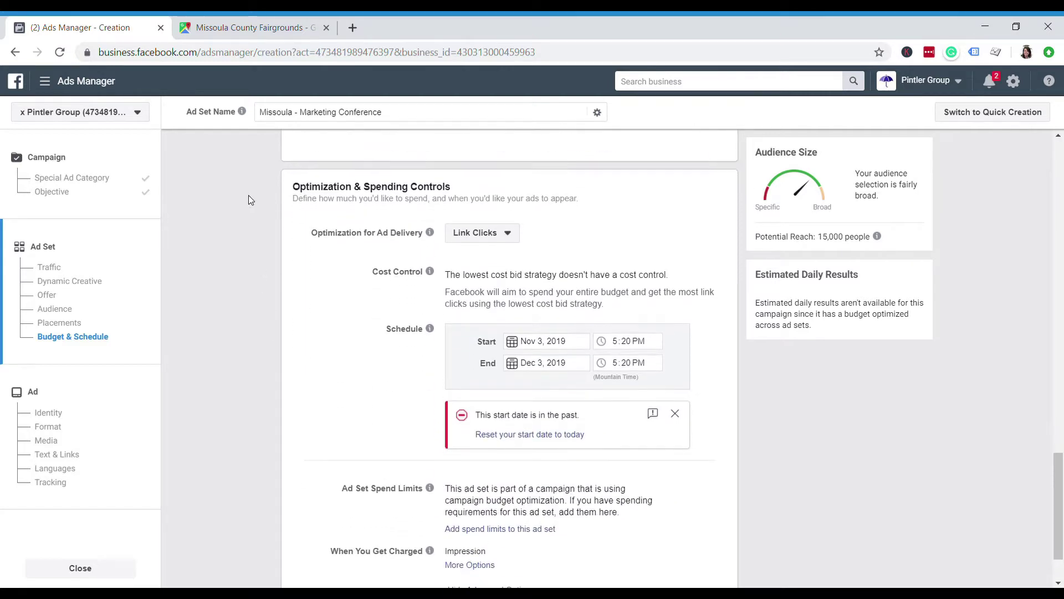
pyautogui.scroll(-2, 259, 163)
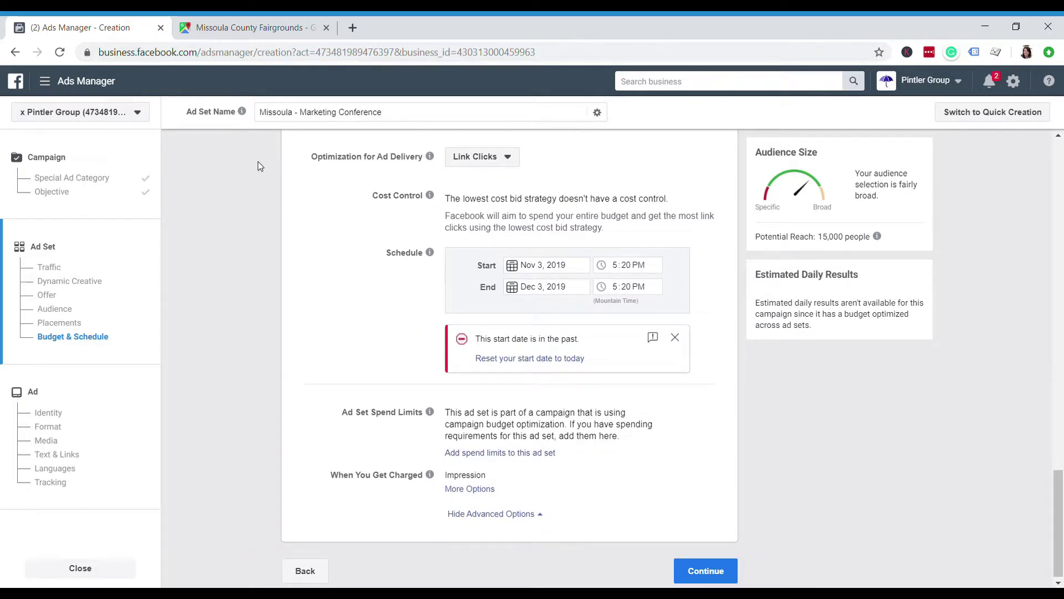
pyautogui.click(511, 163)
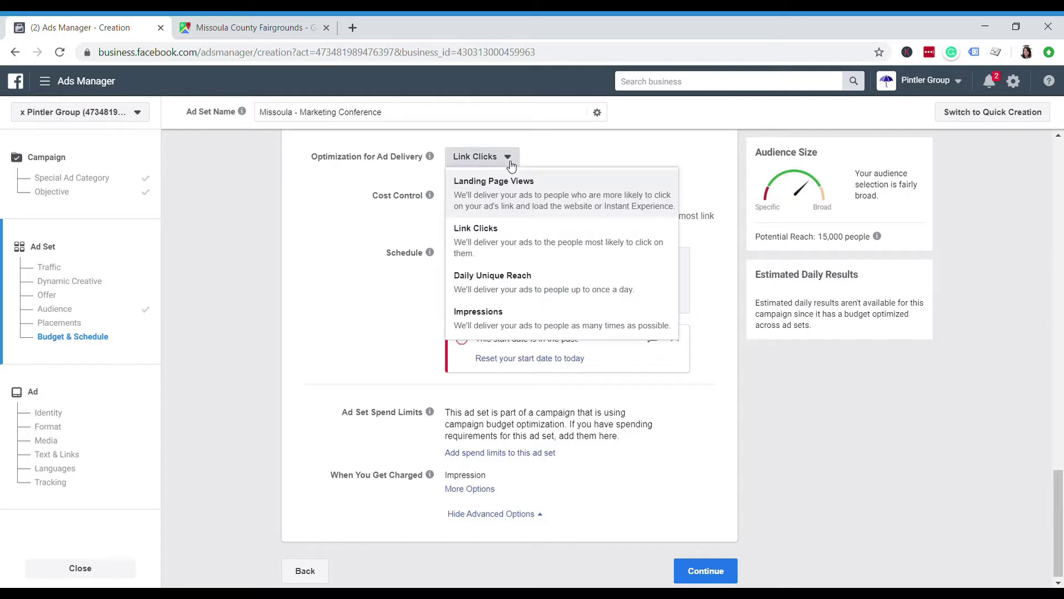
pyautogui.click(524, 313)
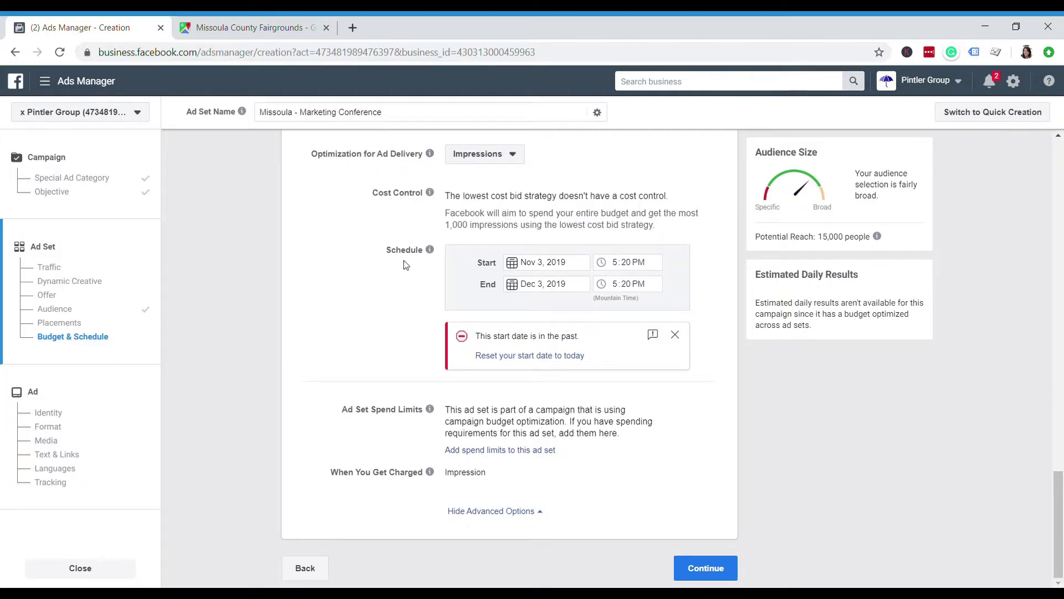
# Set the ad set start to Nov 4, 2019 at 7:30 AM
pyautogui.click(533, 261)
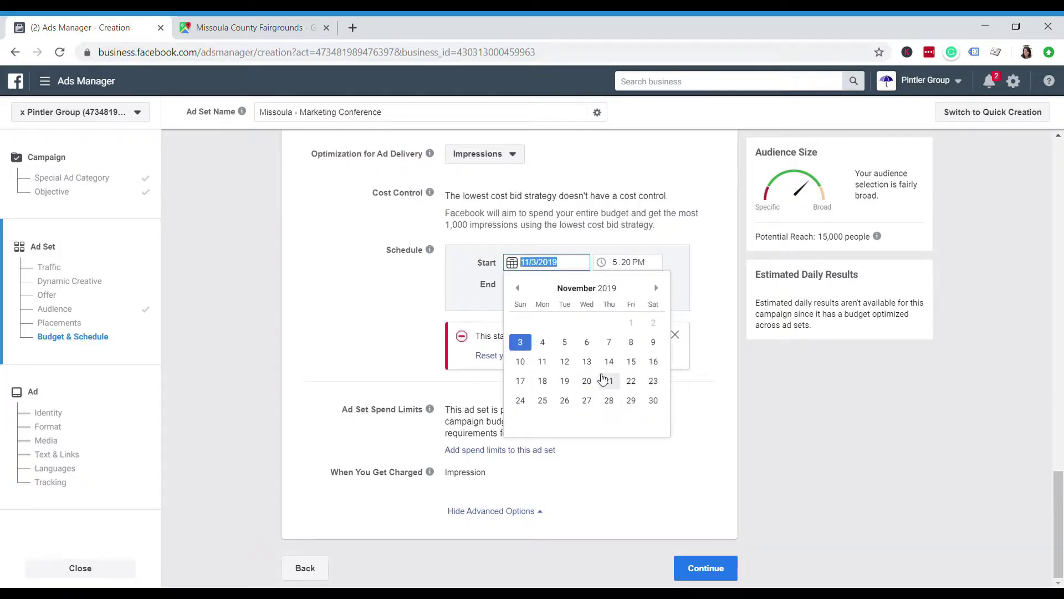
pyautogui.click(551, 350)
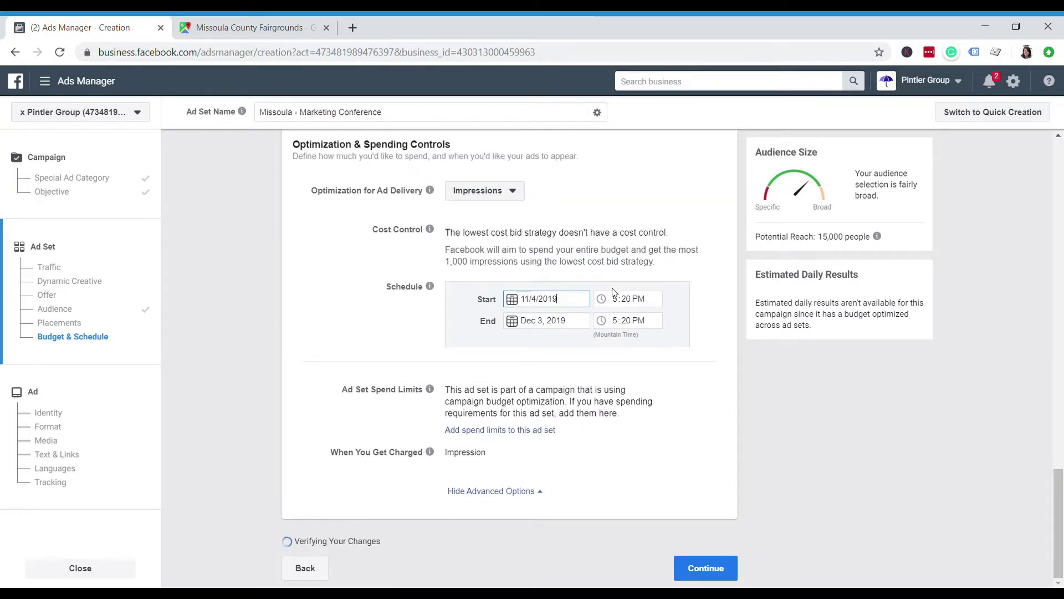
pyautogui.click(614, 293)
pyautogui.write('8')
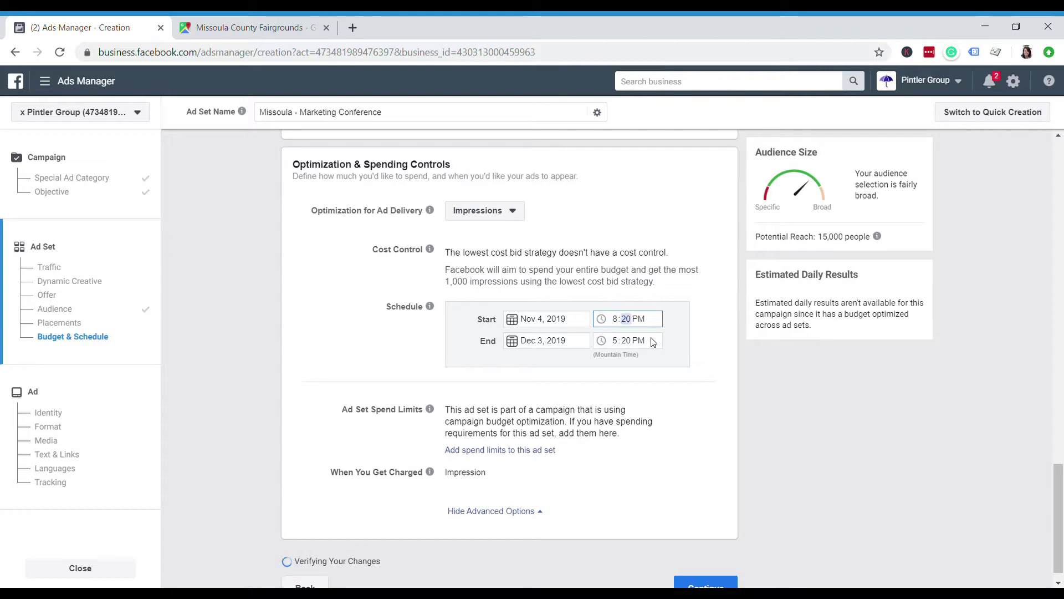
pyautogui.write('a')
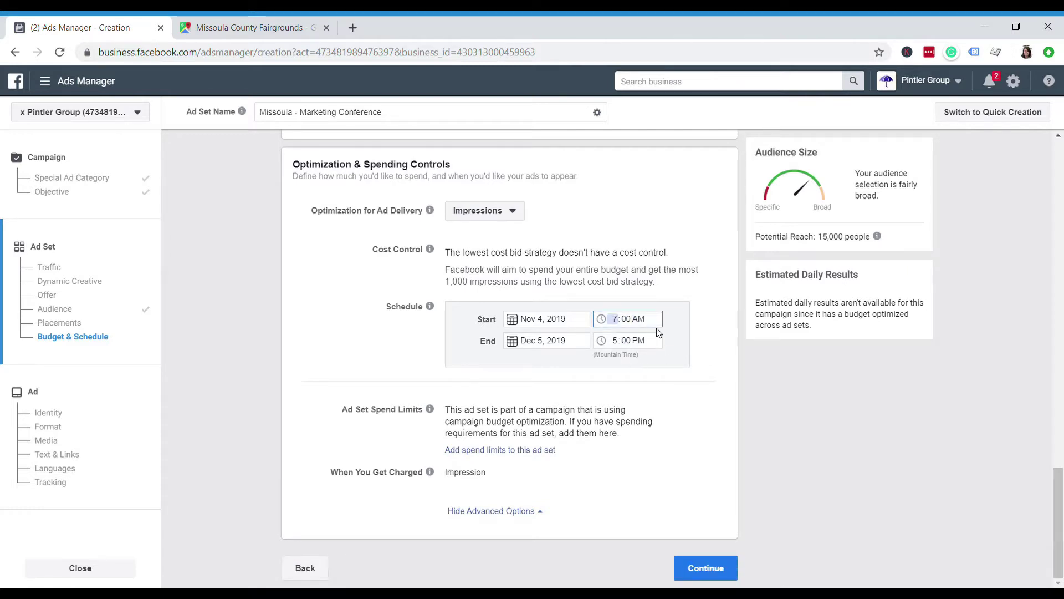
pyautogui.click(625, 321)
pyautogui.write('30')
# Set the ad set end date to Nov 6, 2019, ending at 5:00 PM
pyautogui.click(549, 346)
pyautogui.click(518, 367)
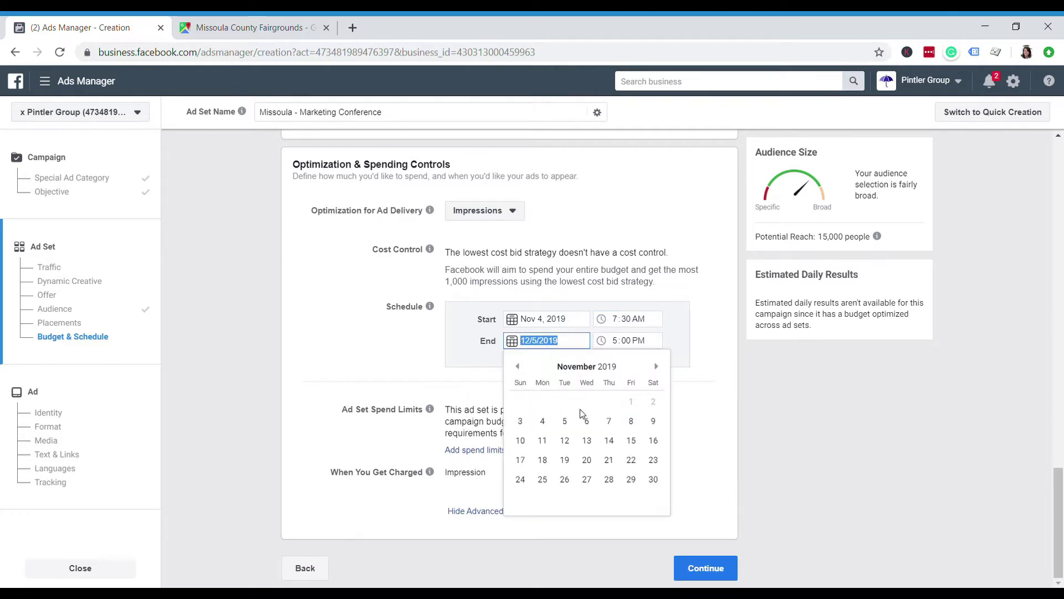
pyautogui.click(587, 423)
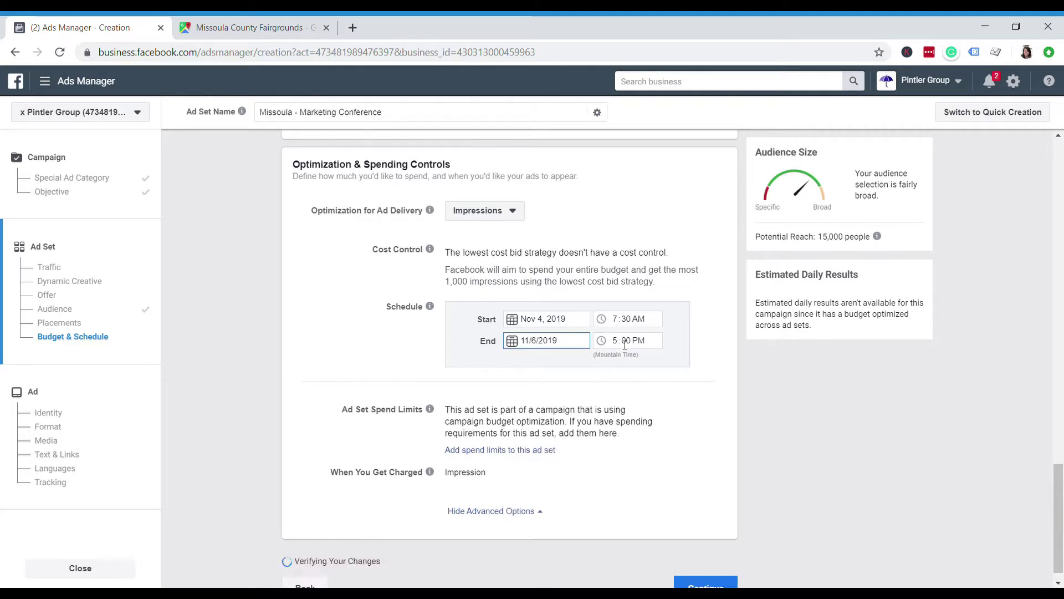
pyautogui.click(406, 363)
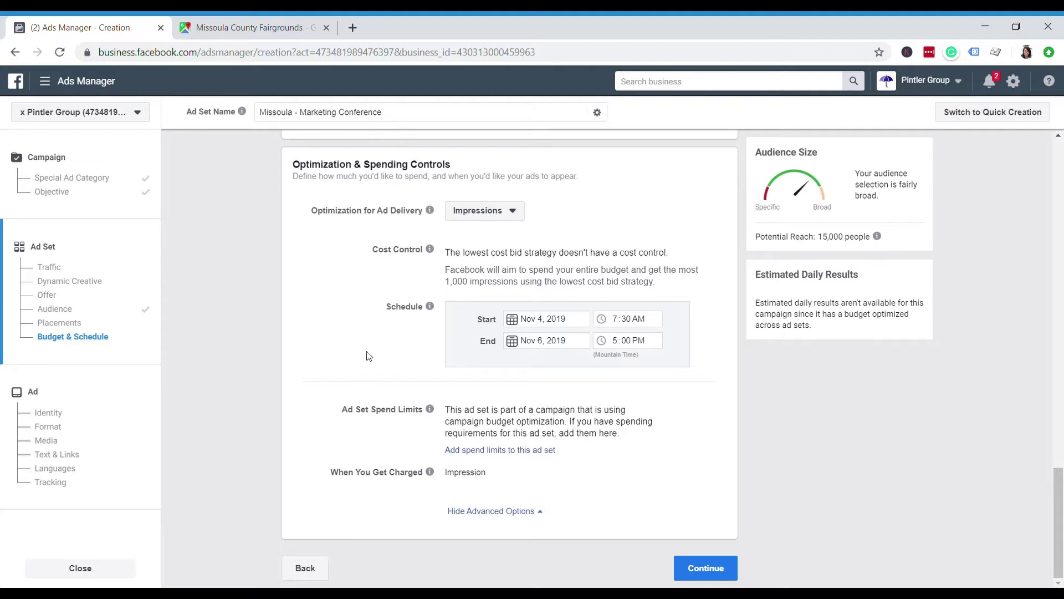
pyautogui.click(711, 567)
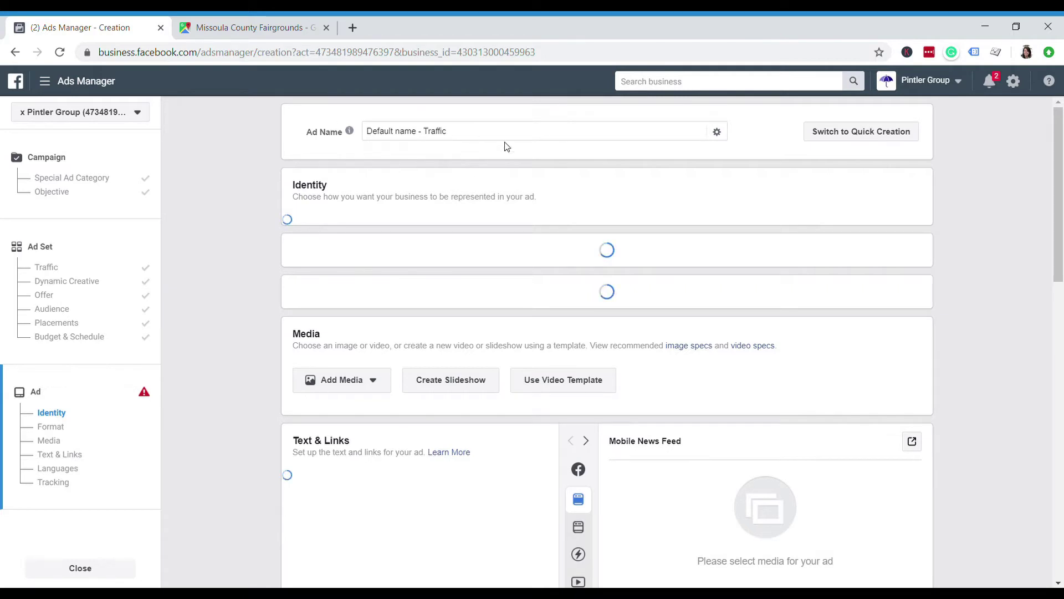
# Rename the ad to 'Stop By Our Booth - Pintler Team'
pyautogui.moveTo(523, 133); pyautogui.dragTo(357, 136)
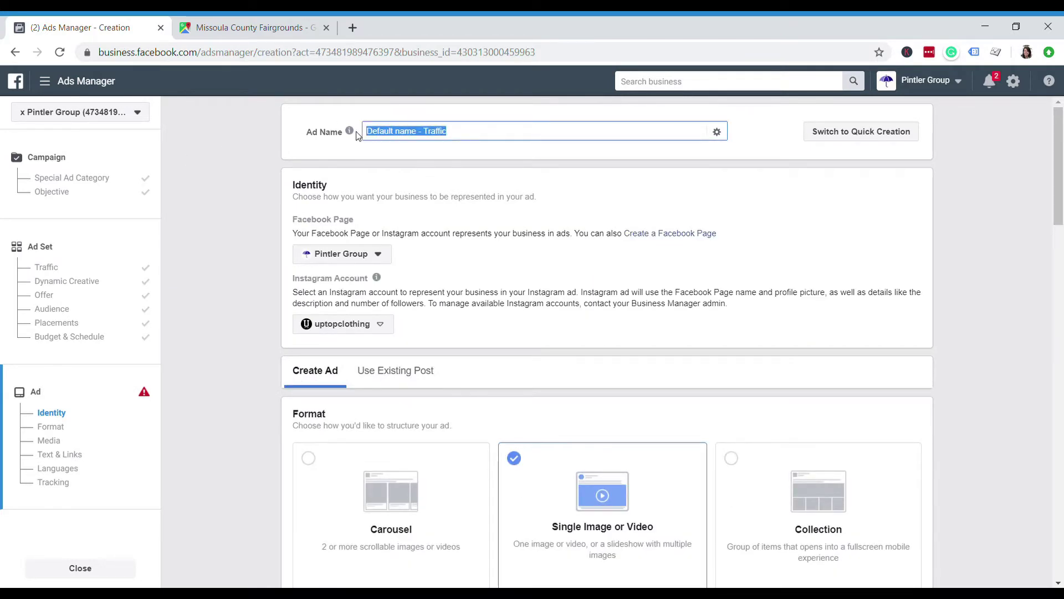
pyautogui.write('Stop By ')
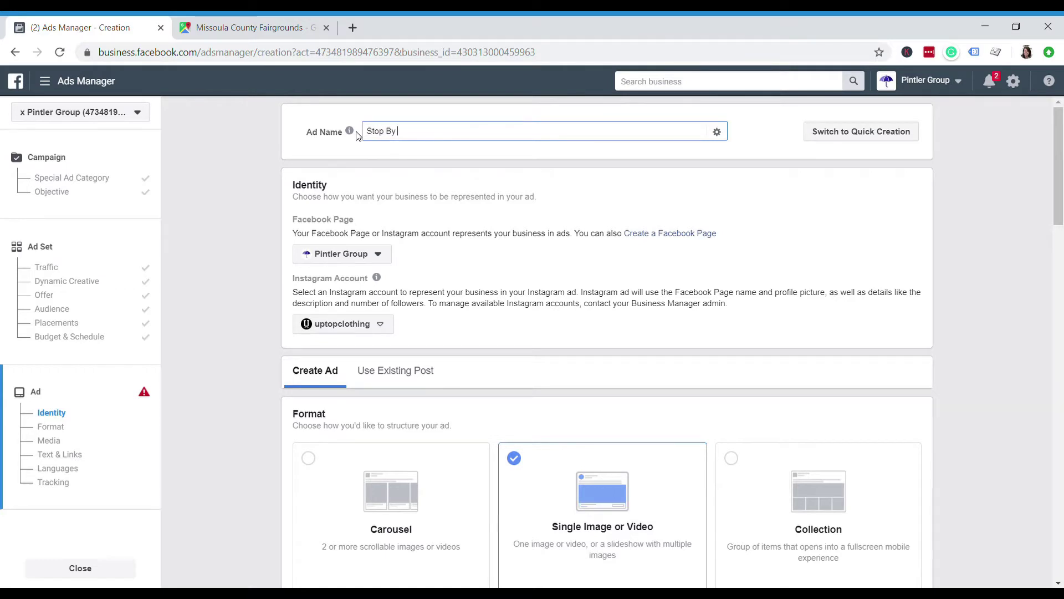
pyautogui.write('Our Booth')
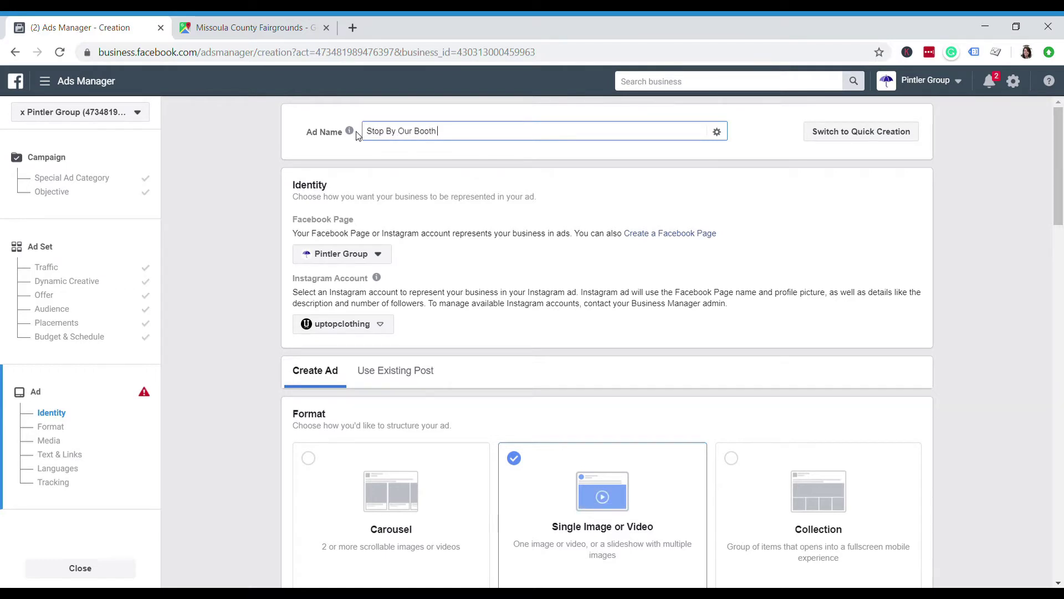
pyautogui.write(' - Pintler Team')
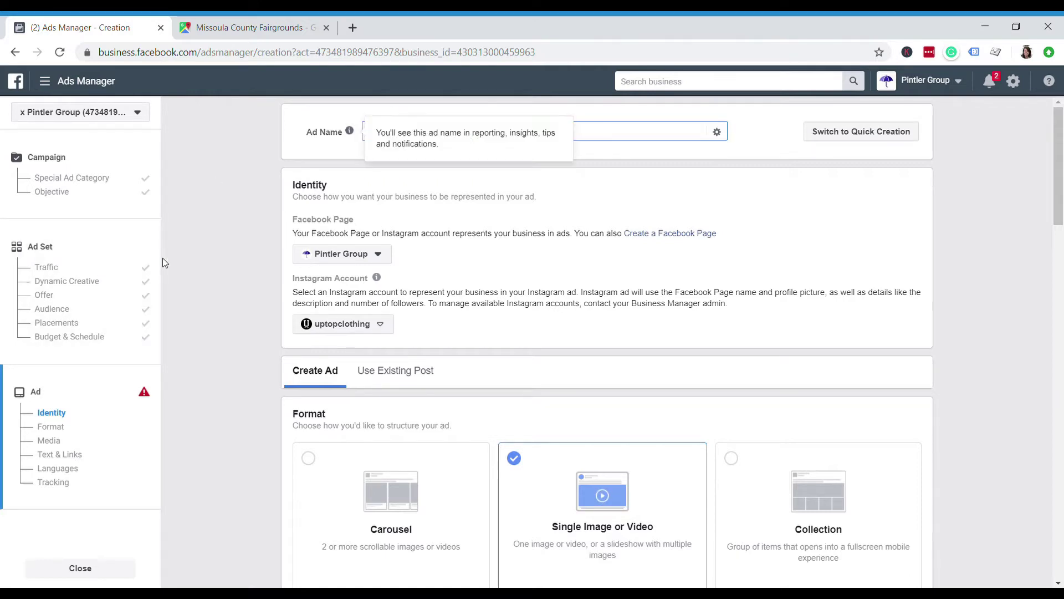
pyautogui.click(224, 264)
# Select pintlergroup as the ad's Instagram account
pyautogui.click(380, 333)
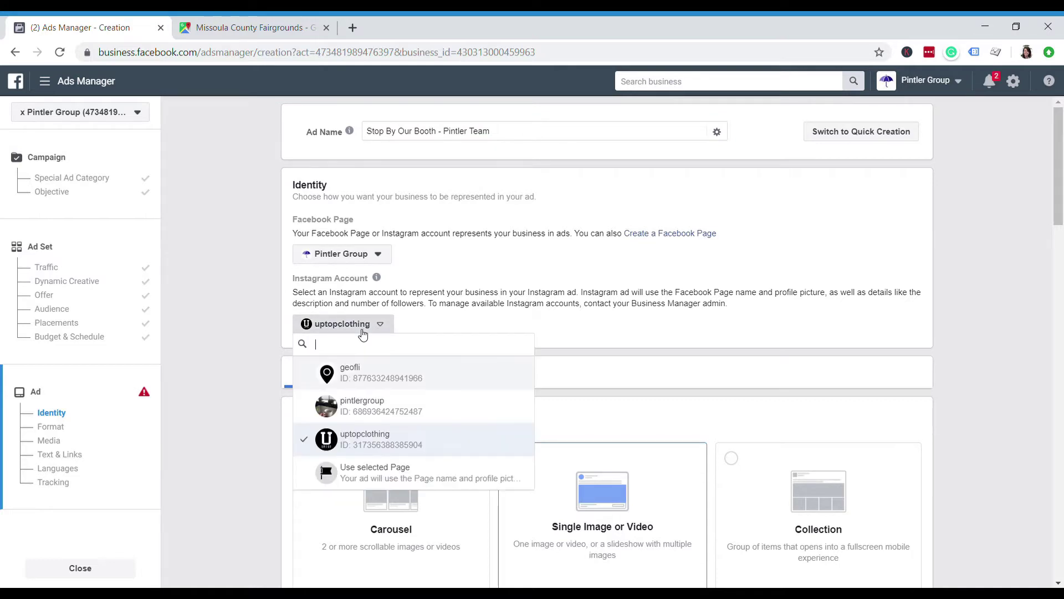
pyautogui.click(371, 403)
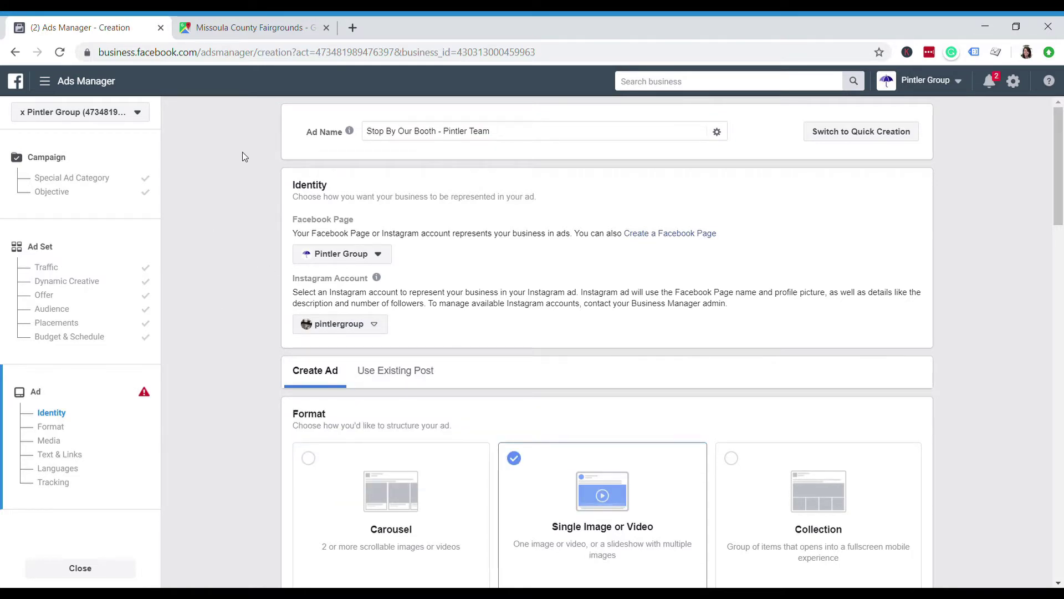
pyautogui.scroll(-6, 238, 215)
# Add G18.jpg as the ad's image through Add Media > Add Image
pyautogui.scroll(-2, 205, 214)
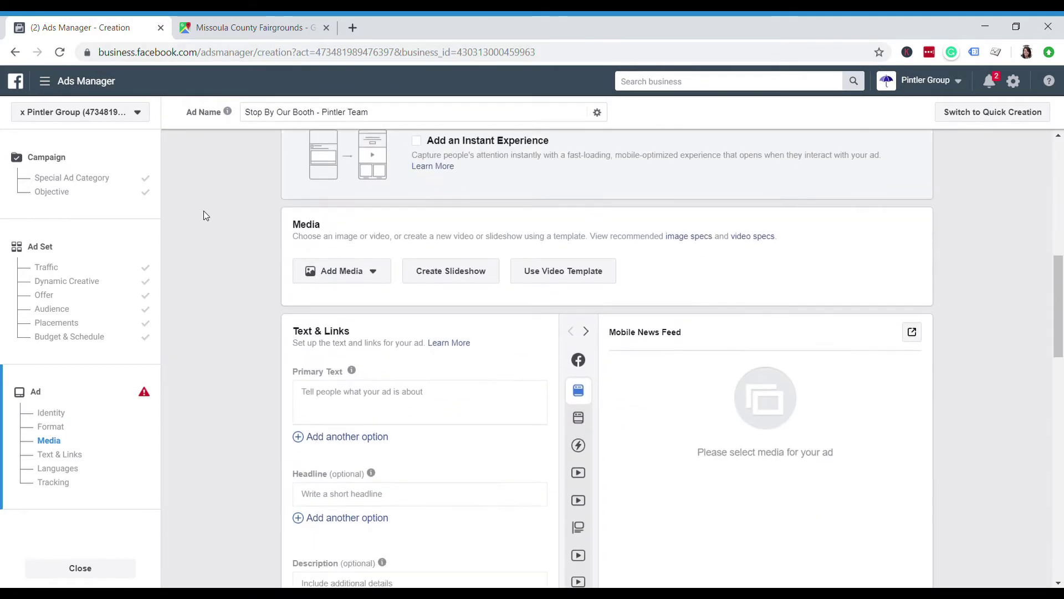
pyautogui.scroll(-1, 207, 225)
pyautogui.click(378, 207)
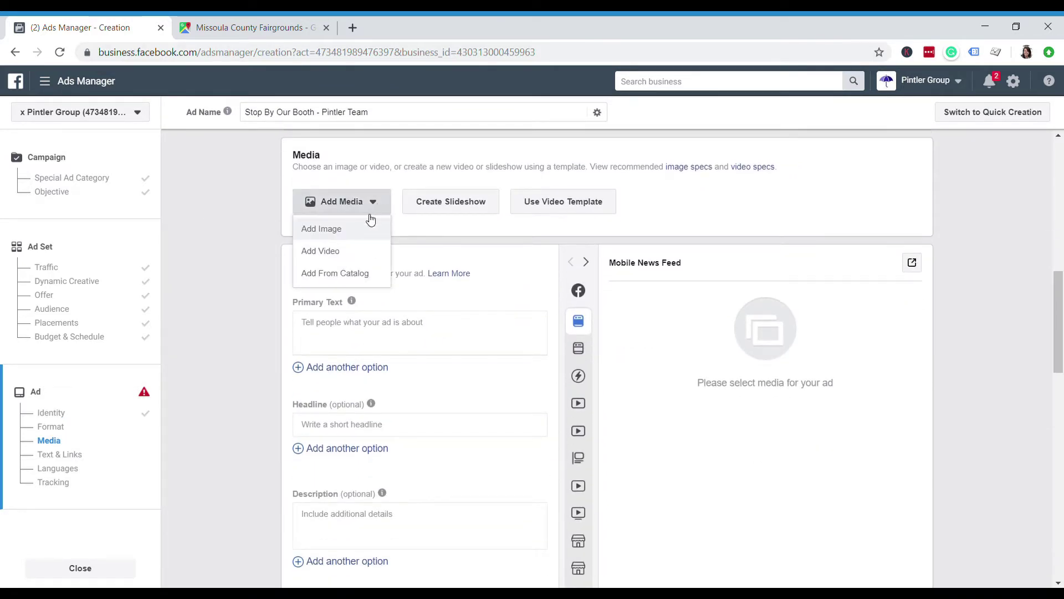
pyautogui.click(332, 228)
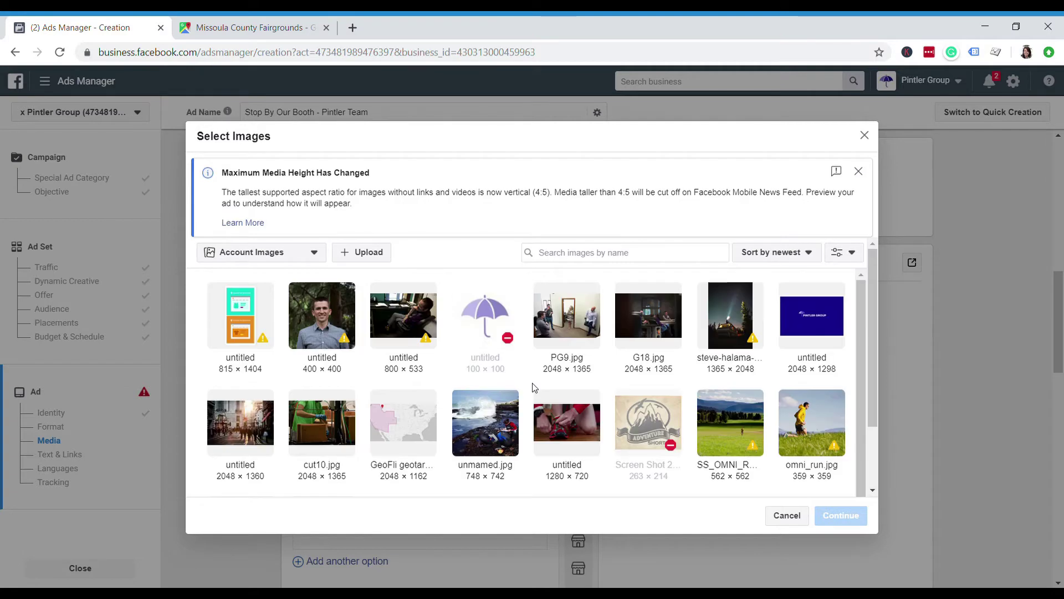
pyautogui.click(661, 329)
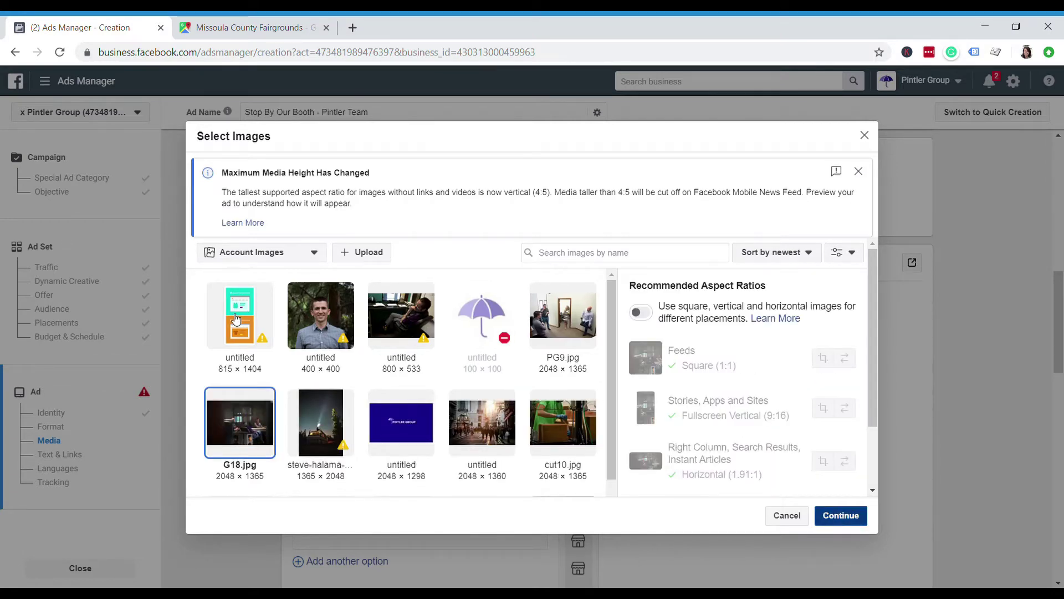
pyautogui.press('Return')
pyautogui.scroll(-3, 228, 262)
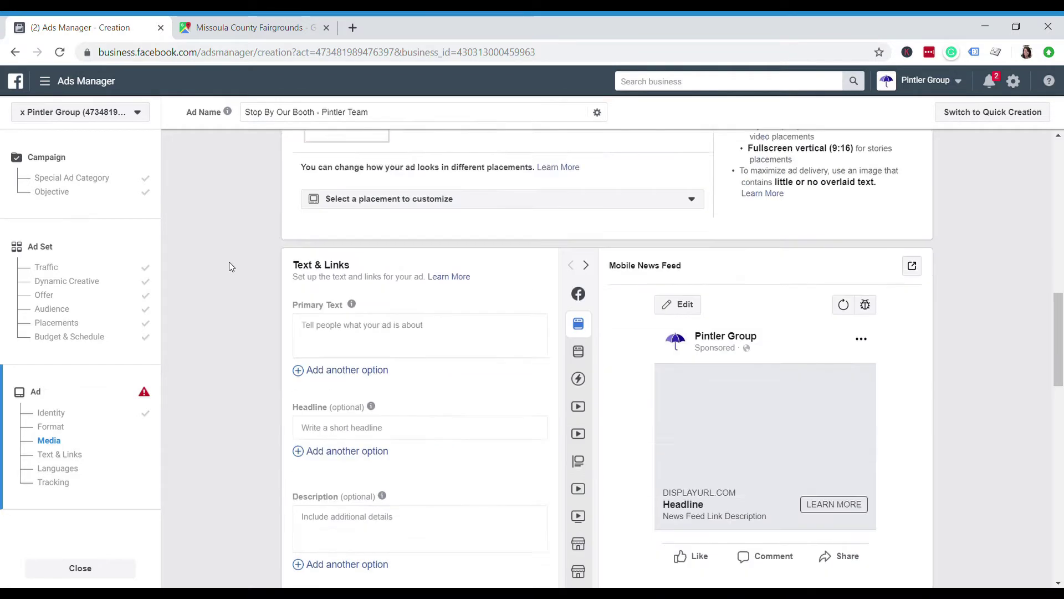
pyautogui.scroll(-2, 229, 266)
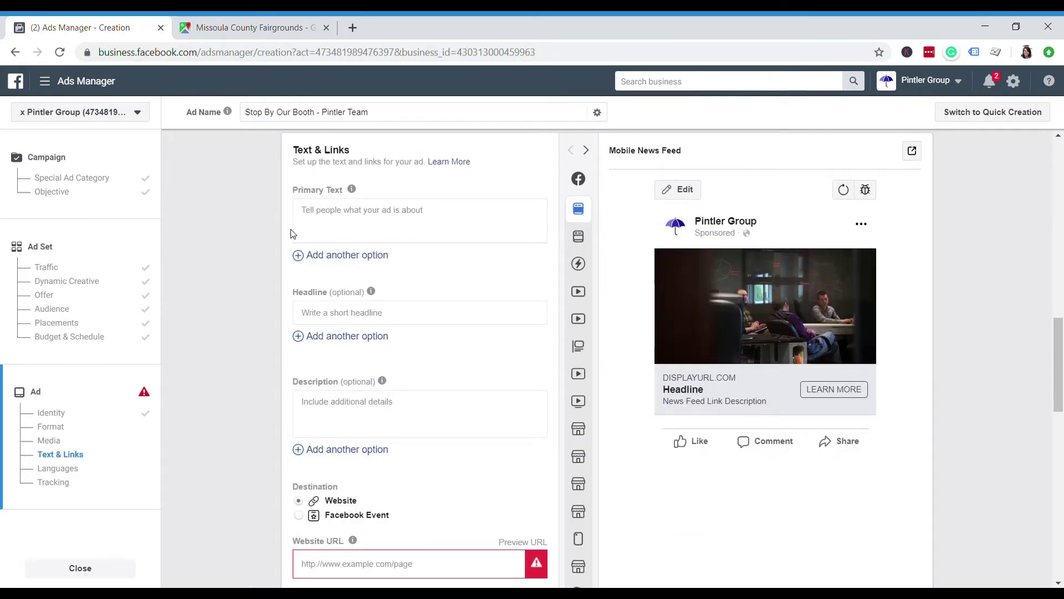
pyautogui.click(339, 225)
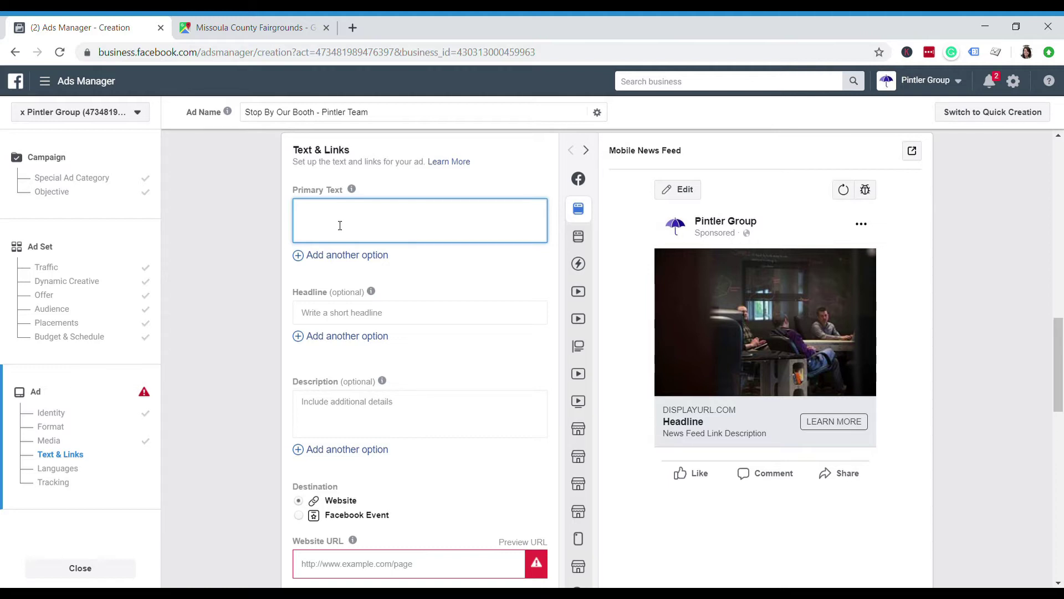
# Write primary text inviting Missoula Marketing Conference attendees to booth #4 to learn about digital marketing
pyautogui.write('Attending the Missoula Marketing Conference on ')
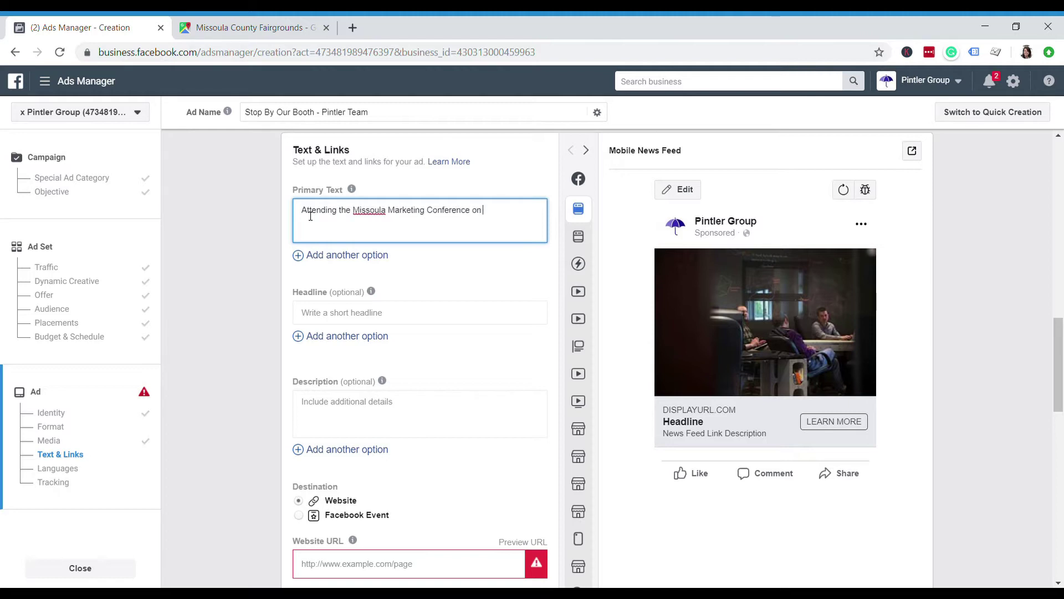
pyautogui.write('campus today? Stop bu')
pyautogui.press('BackSpace')
pyautogui.write('y ')
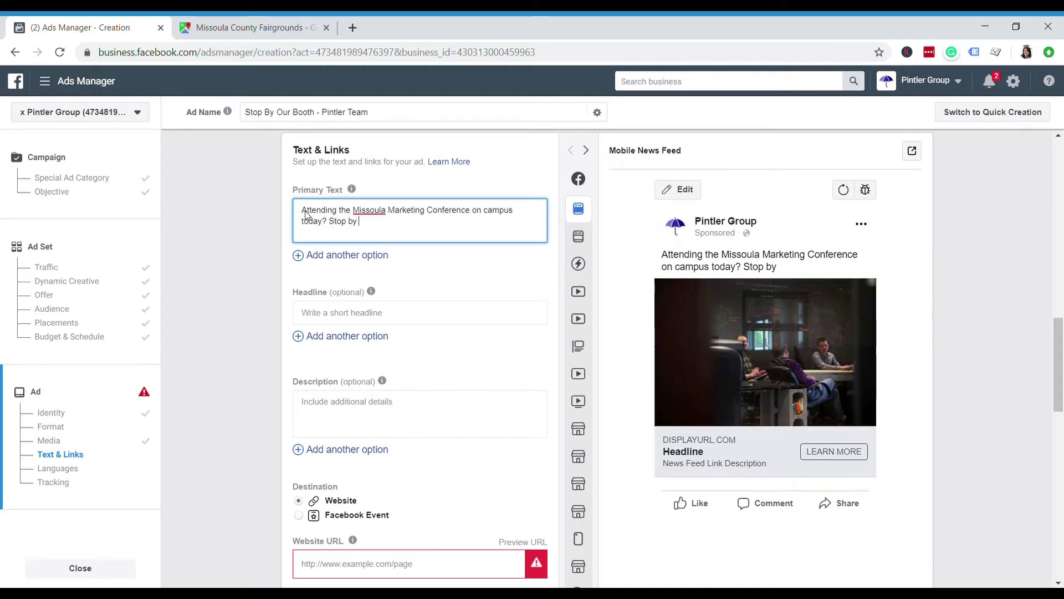
pyautogui.write('booth #4')
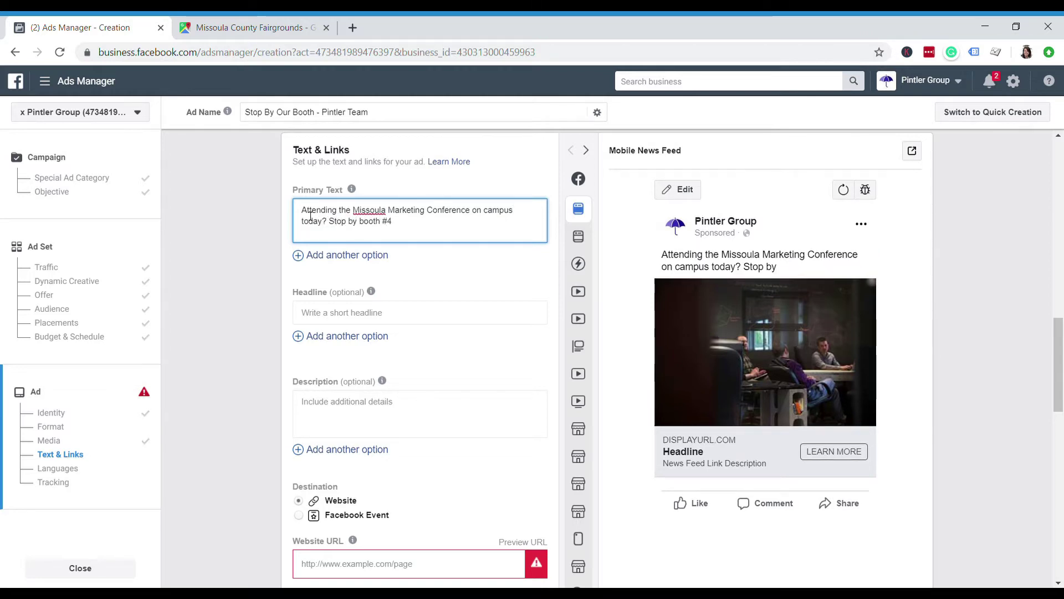
pyautogui.write(' and learn ')
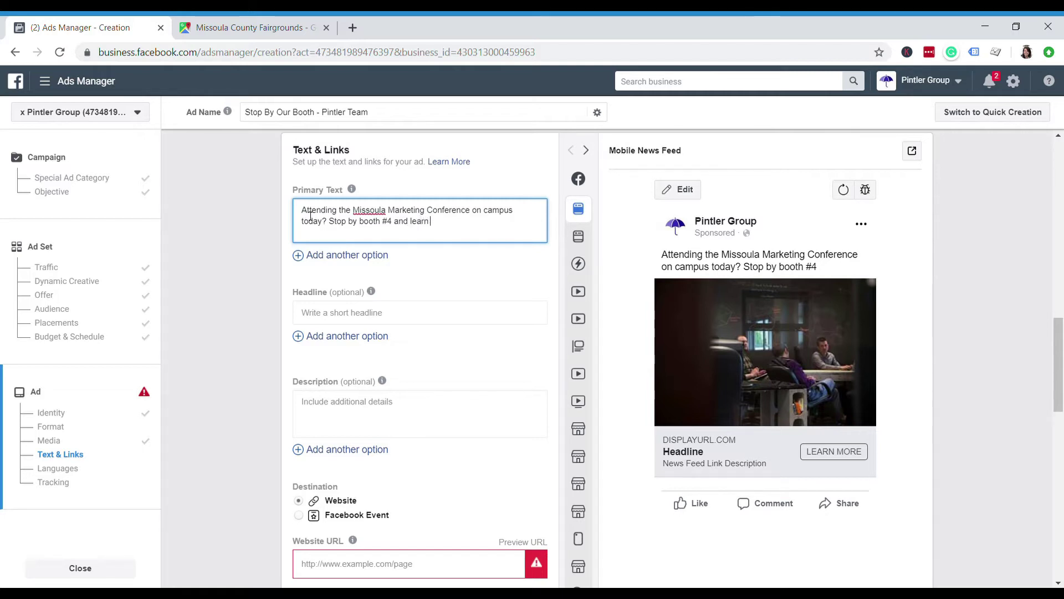
pyautogui.write('about how our digi')
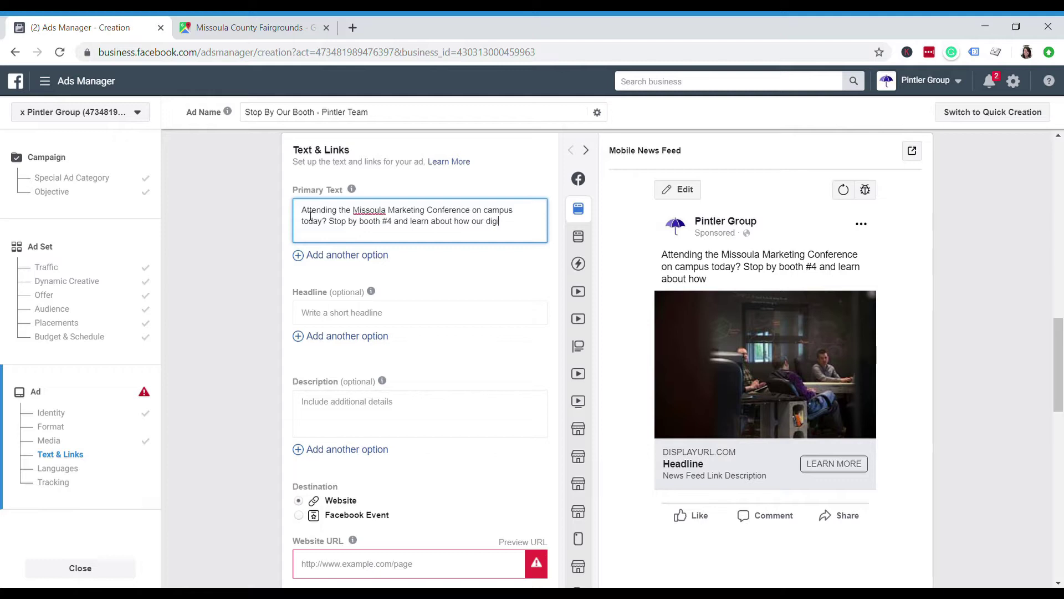
pyautogui.write('tal makr')
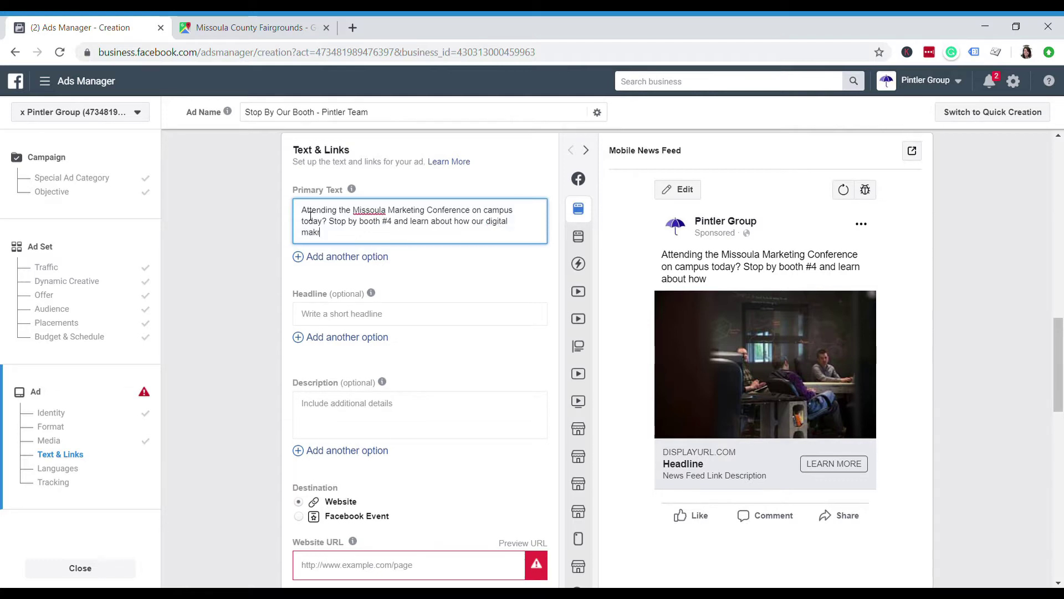
pyautogui.press('BackSpace')
pyautogui.press('BackSpace')
pyautogui.write('rketing')
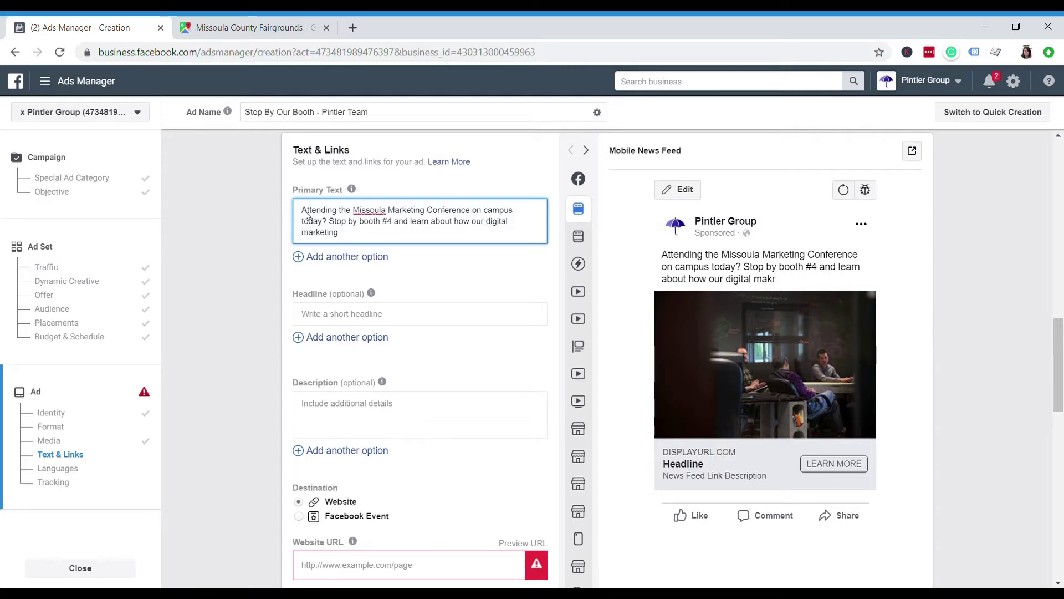
pyautogui.write(' services can h')
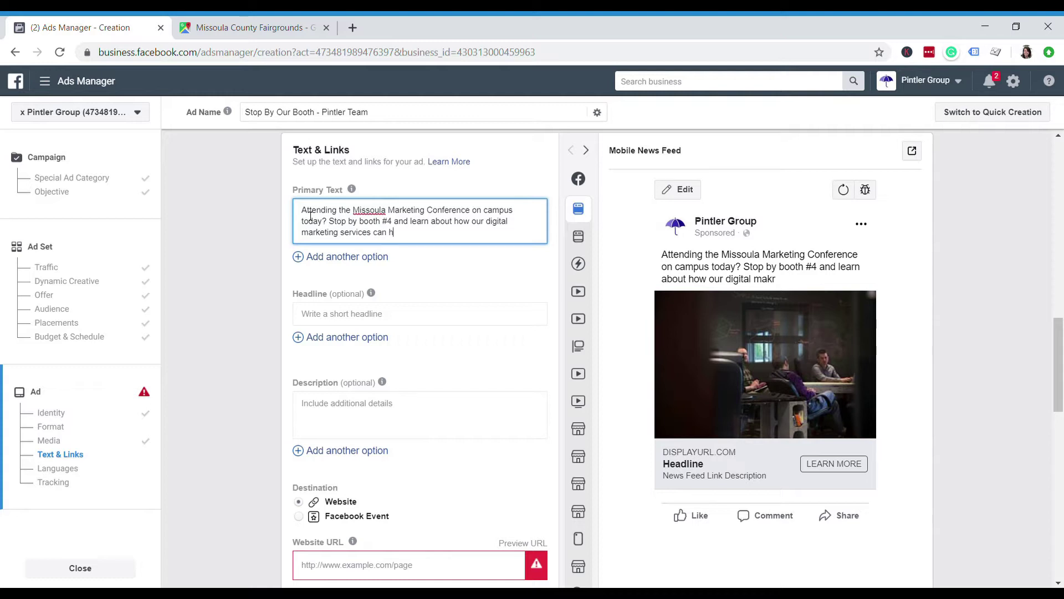
pyautogui.write('elp your business grow!')
pyautogui.click(399, 321)
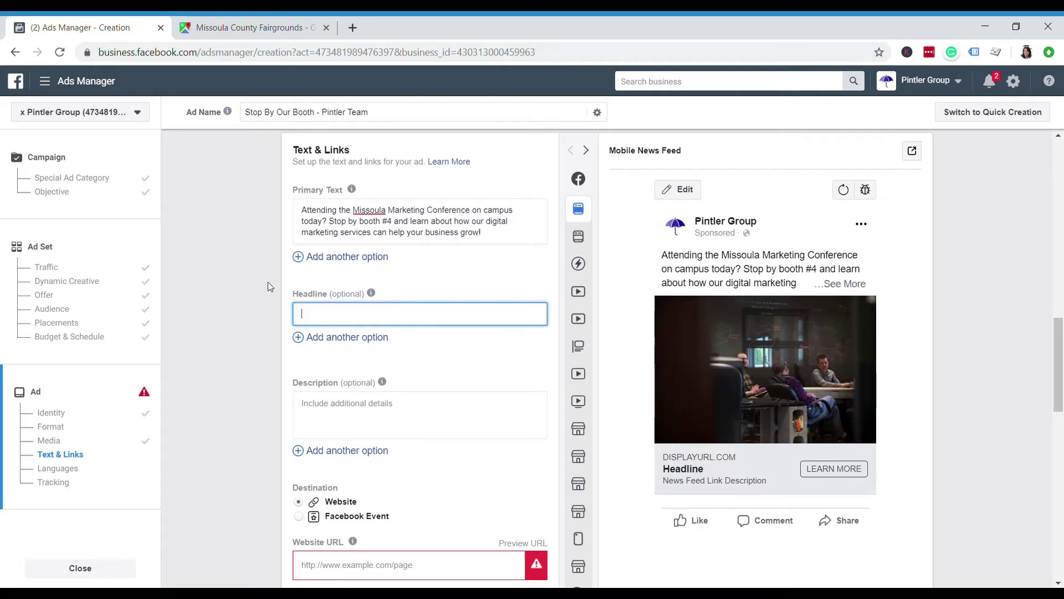
# Enter headline 'Meet the Pintler Group Team' and description 'Marketing is noisy. We provide clarity.'
pyautogui.scroll(-2, 628, 352)
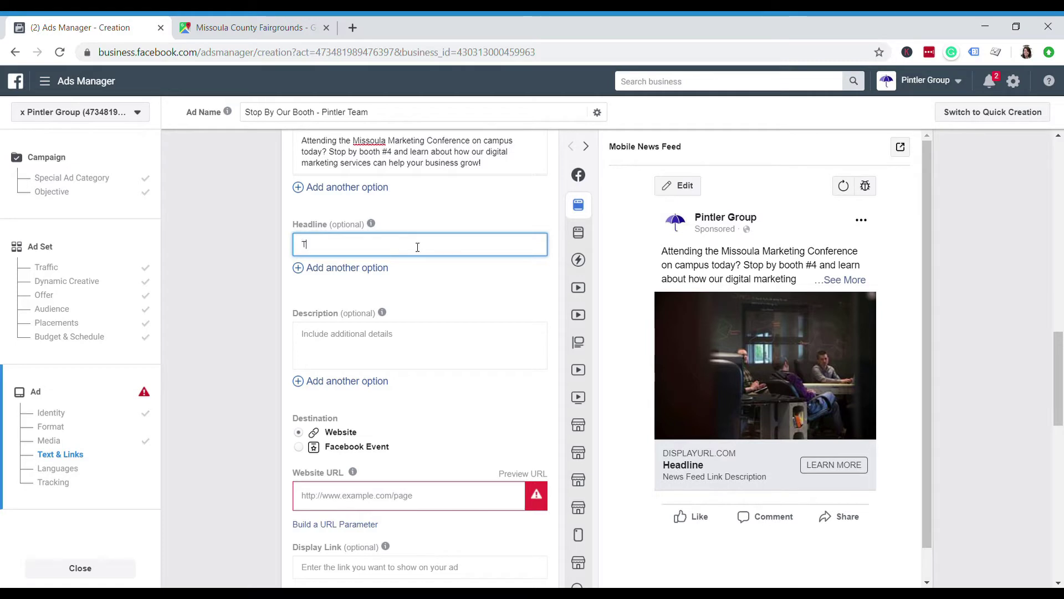
pyautogui.write('With Us Today')
pyautogui.hotkey('ctrl', 'a')
pyautogui.write('Ta')
pyautogui.write('Meet the ')
pyautogui.write('Pint')
pyautogui.write('ler Group')
pyautogui.write(' Team')
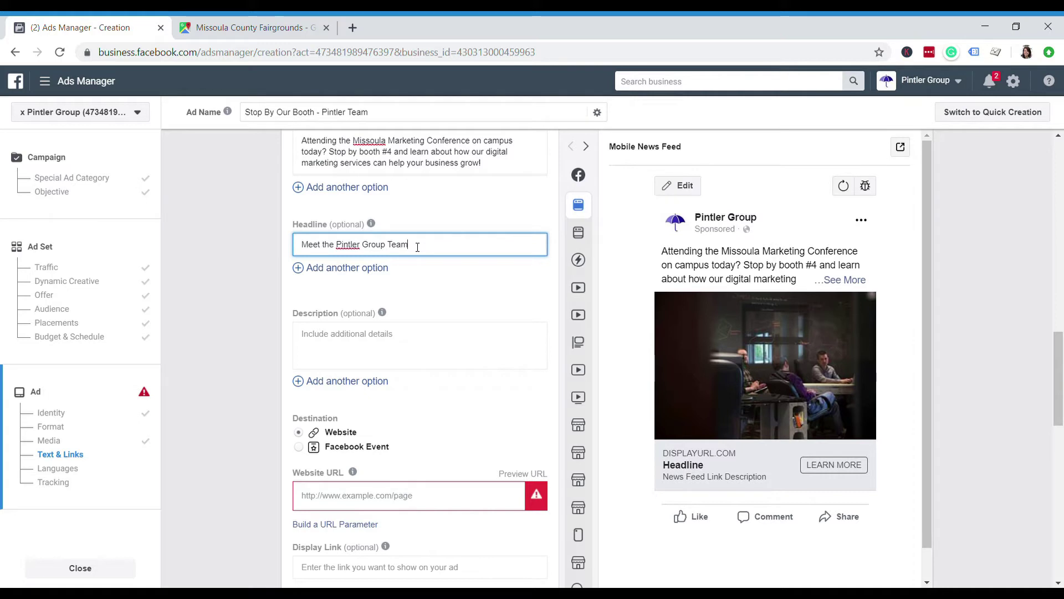
pyautogui.click(401, 333)
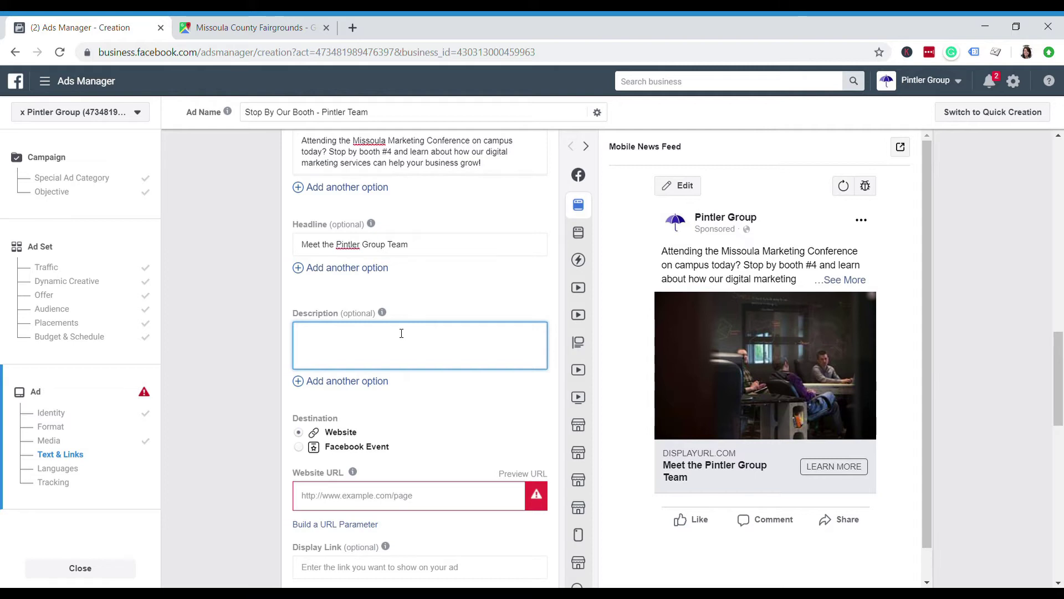
pyautogui.write('Marketing is noisy. We prov')
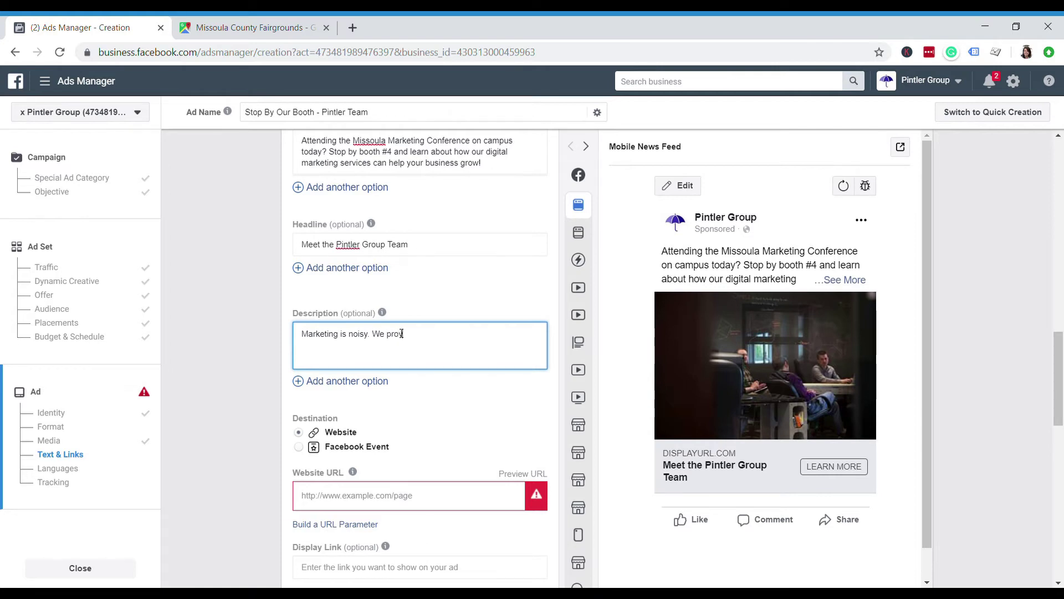
pyautogui.write('ide clarity.')
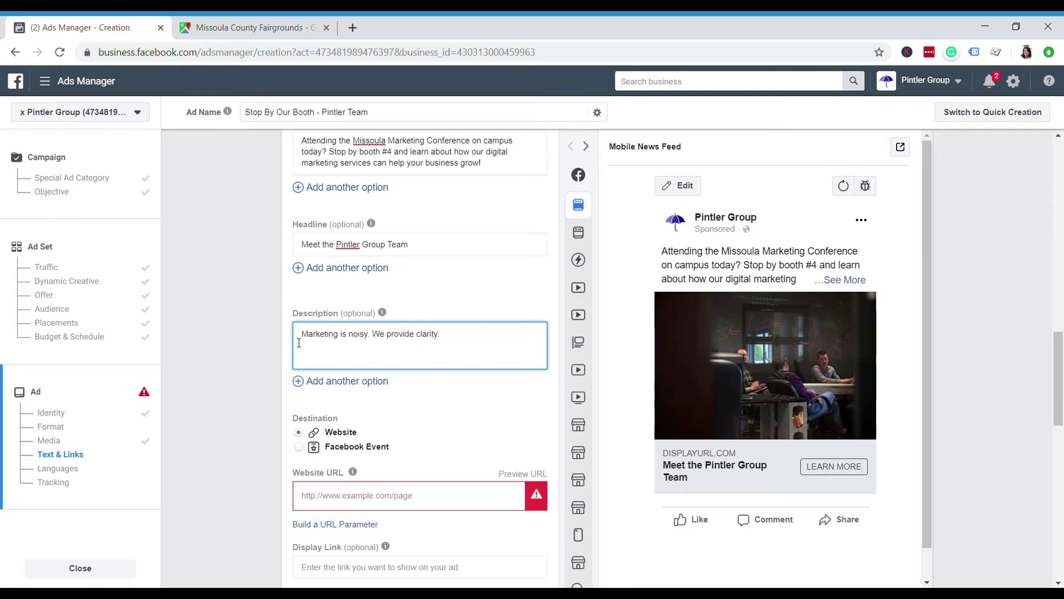
pyautogui.scroll(-3, 299, 343)
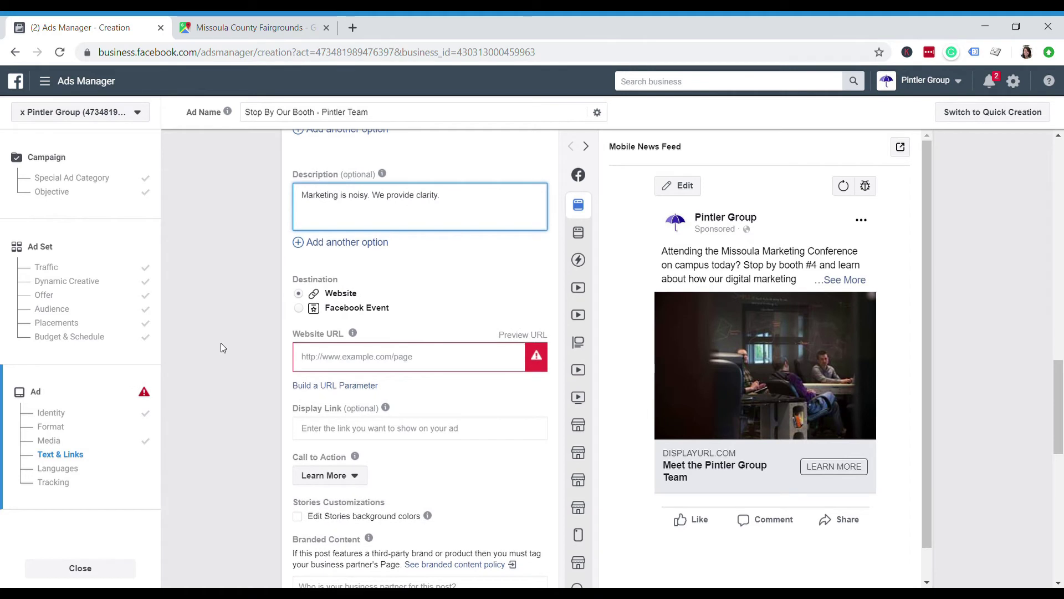
pyautogui.click(330, 366)
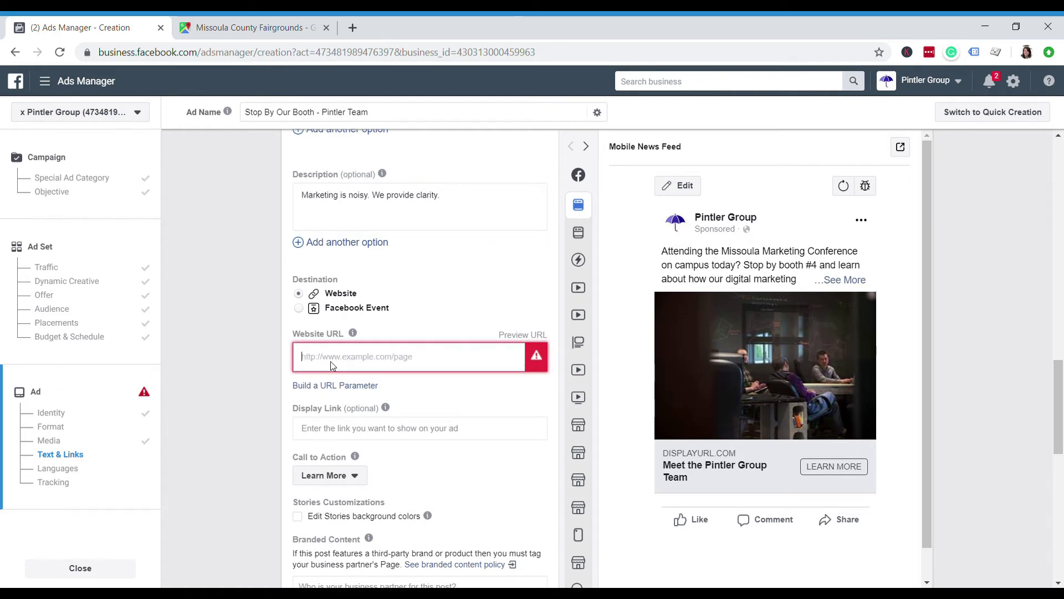
pyautogui.write('www.pintler')
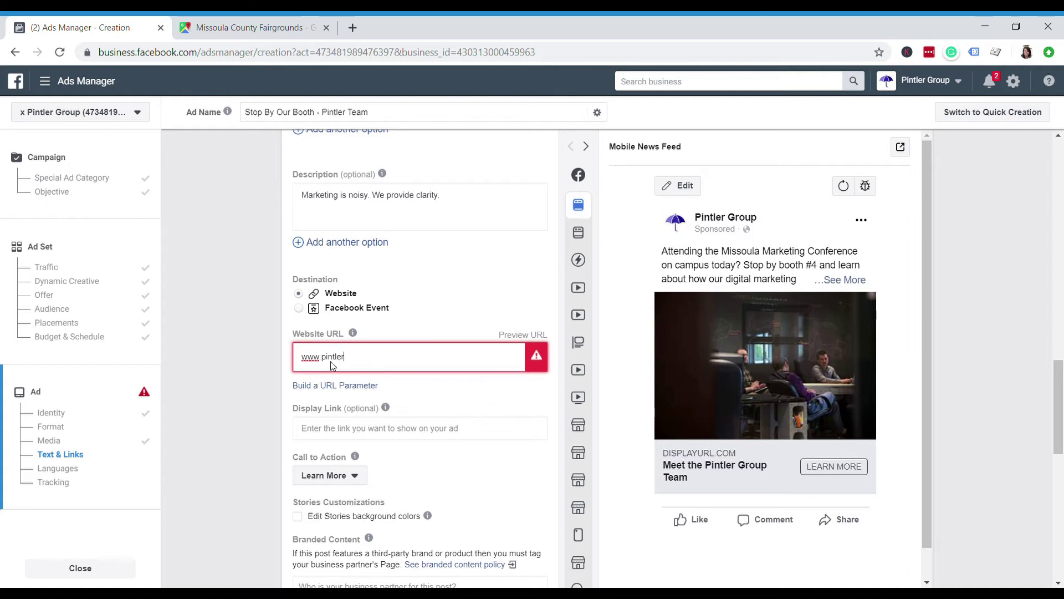
pyautogui.write('group.com/services/')
pyautogui.click(291, 332)
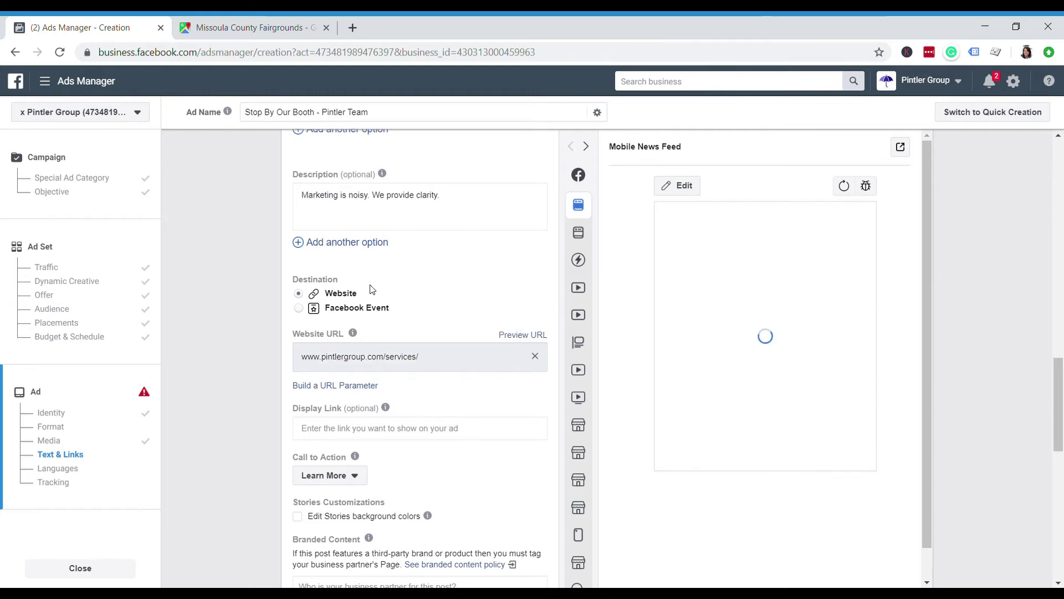
pyautogui.scroll(-5, 211, 268)
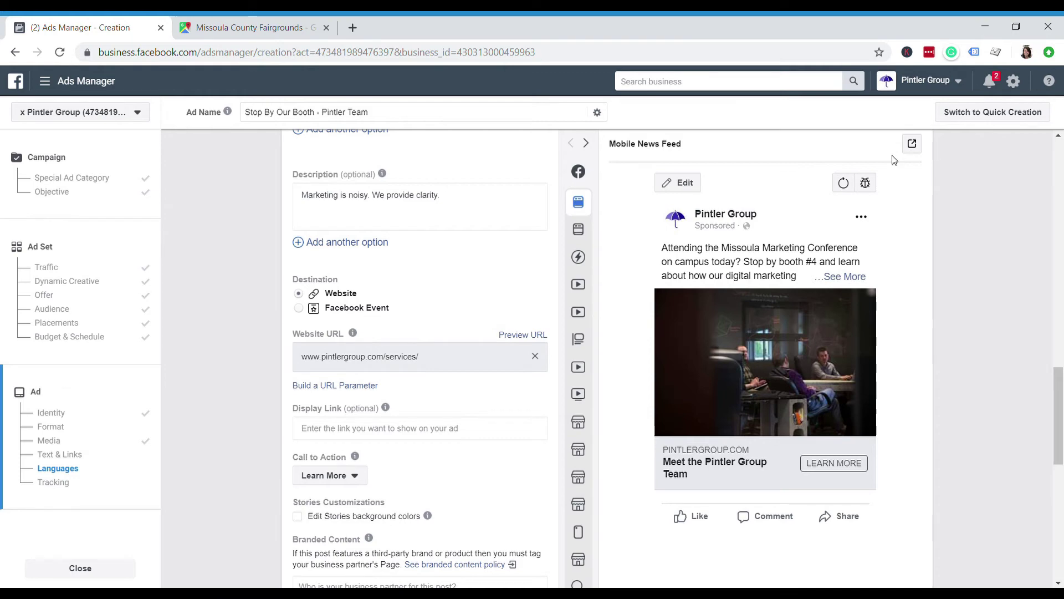
pyautogui.scroll(-9, 869, 278)
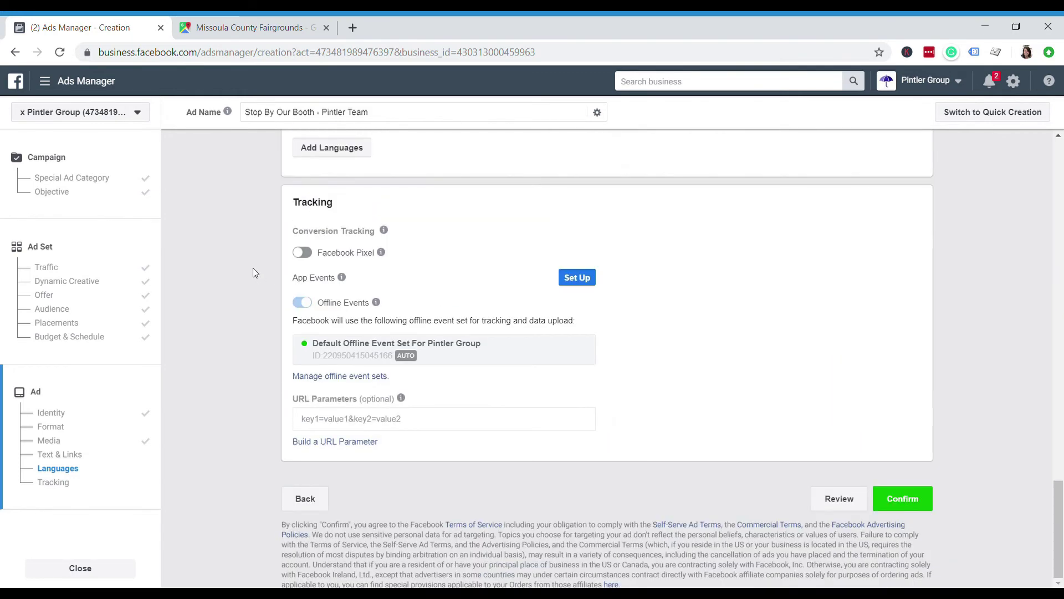
# Review the full campaign summary in the Review Before Confirming dialog
pyautogui.click(839, 499)
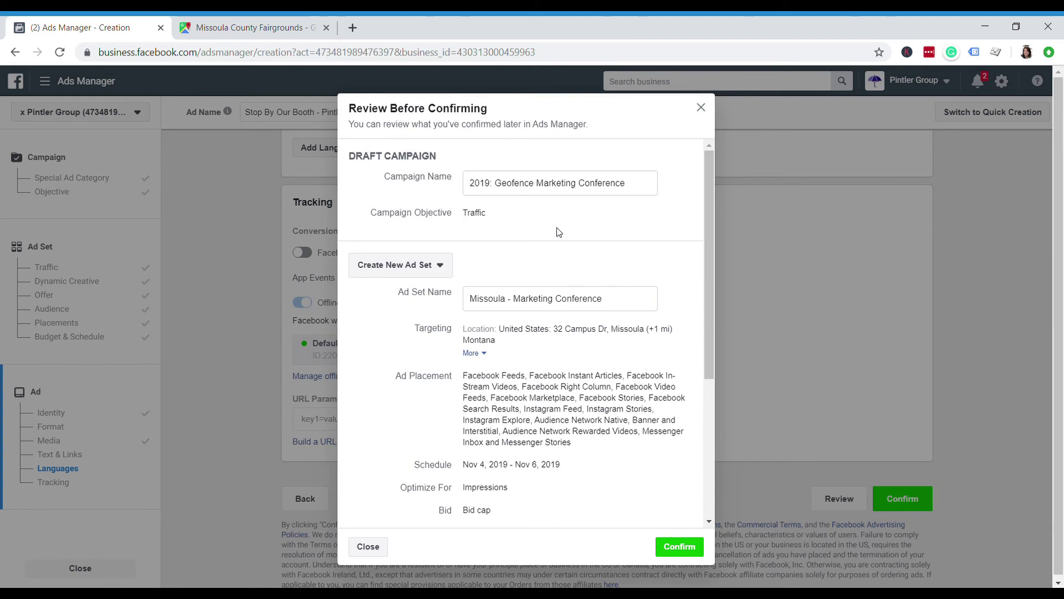
pyautogui.scroll(-3, 638, 238)
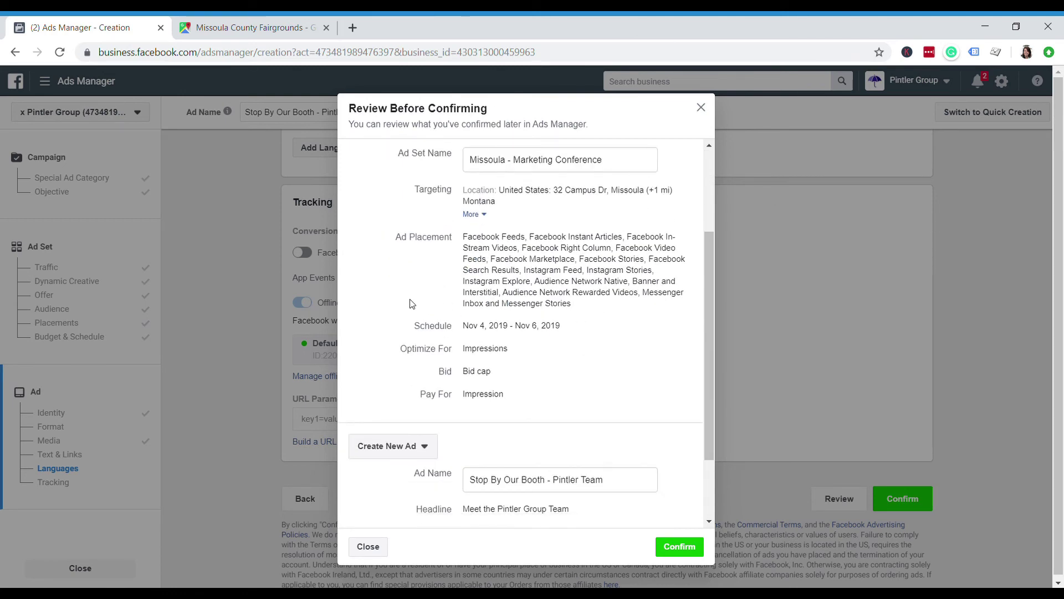
pyautogui.scroll(-2, 570, 302)
pyautogui.scroll(-1, 560, 280)
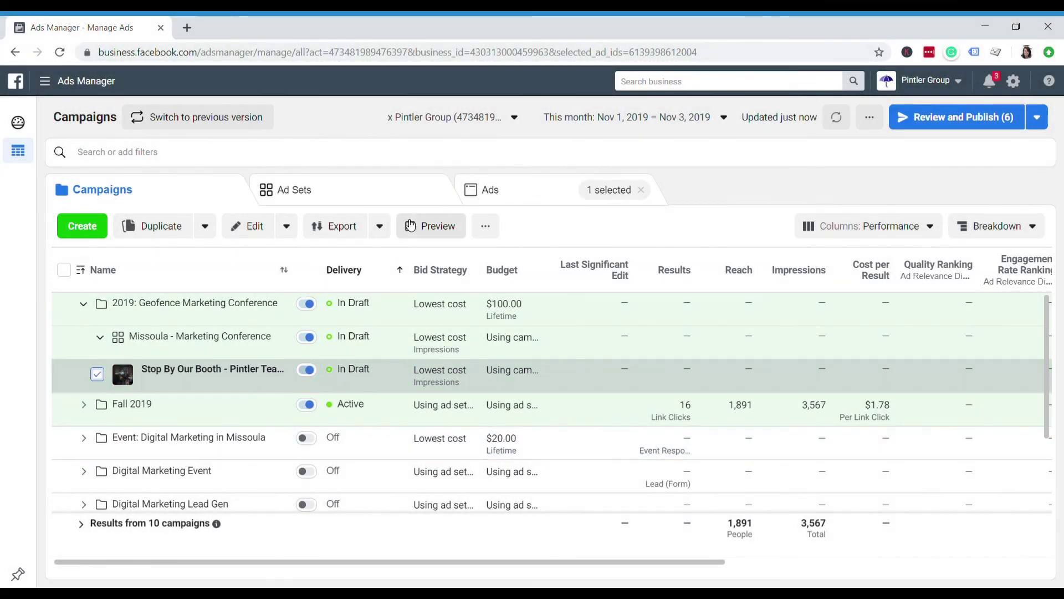
# Preview the 'Stop By Our Booth - Pintler Team' ad in the Desktop News Feed
pyautogui.click(410, 225)
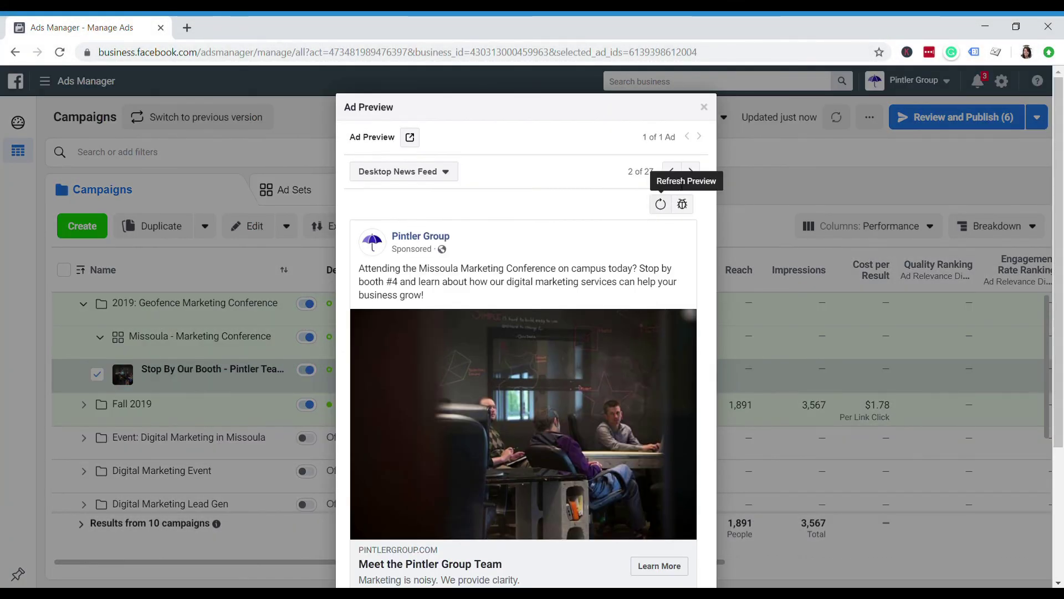
pyautogui.scroll(-1, 700, 186)
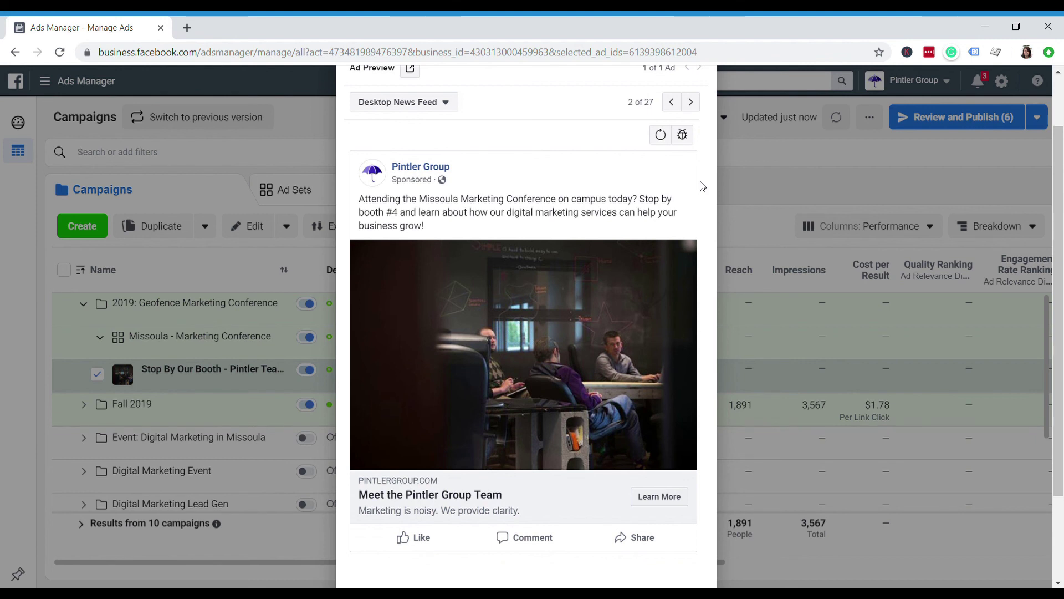